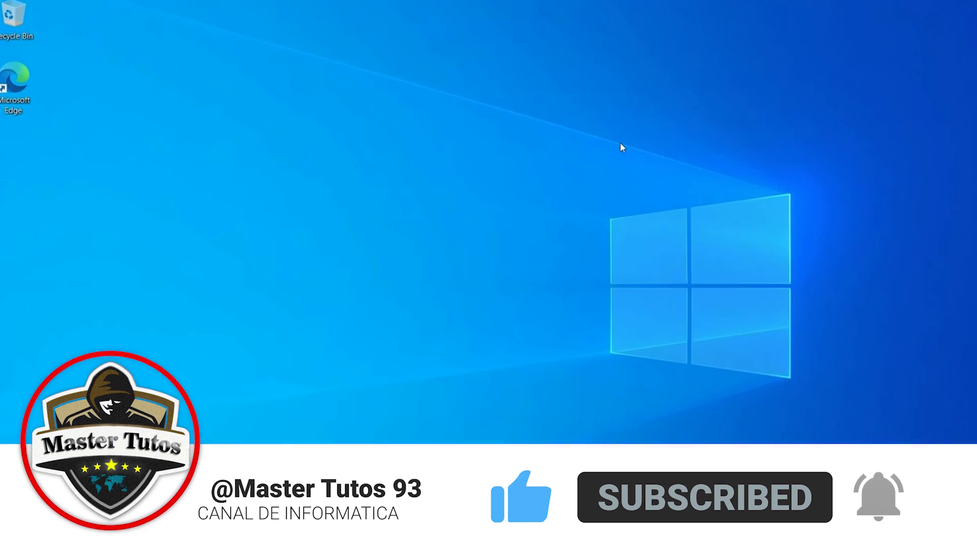
key(super)
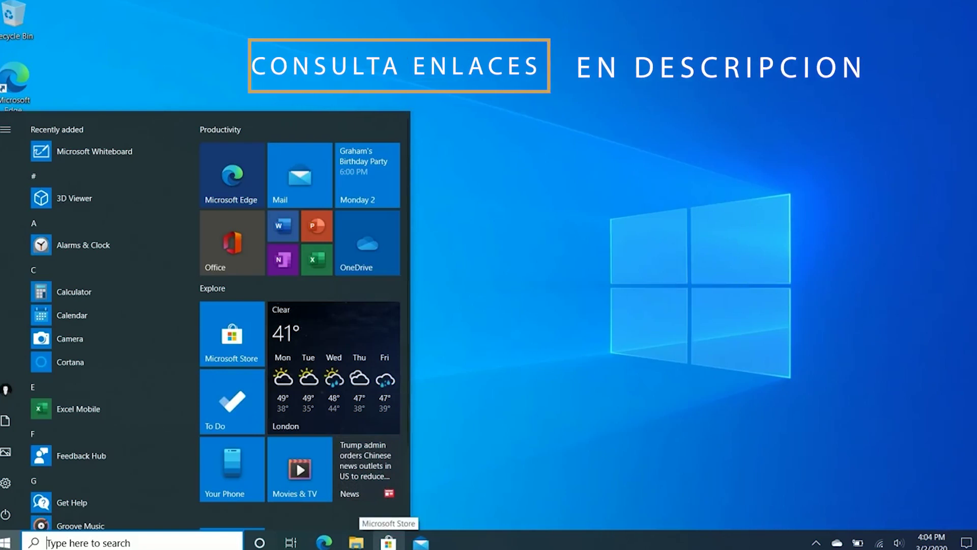
scroll(127, 376, down, 3)
scroll(122, 327, down, 10)
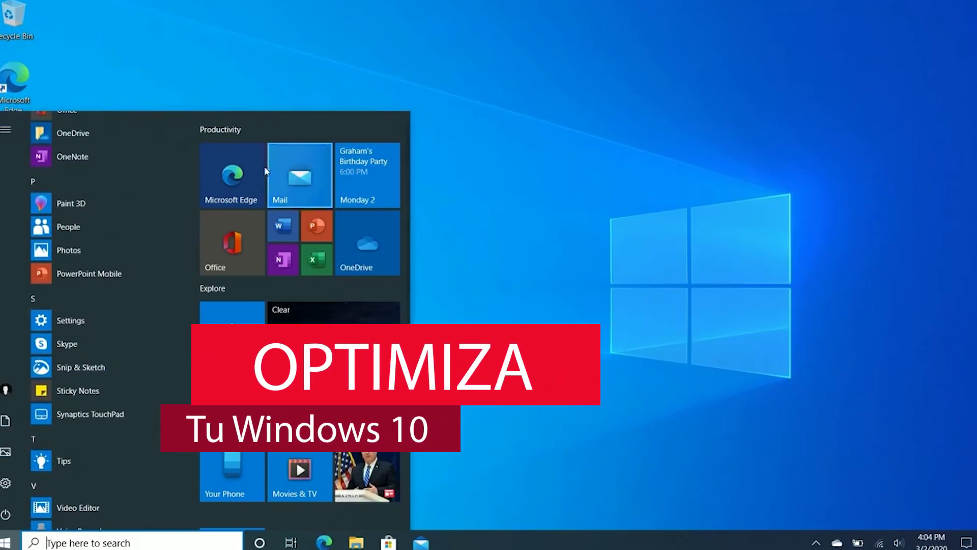
click(281, 180)
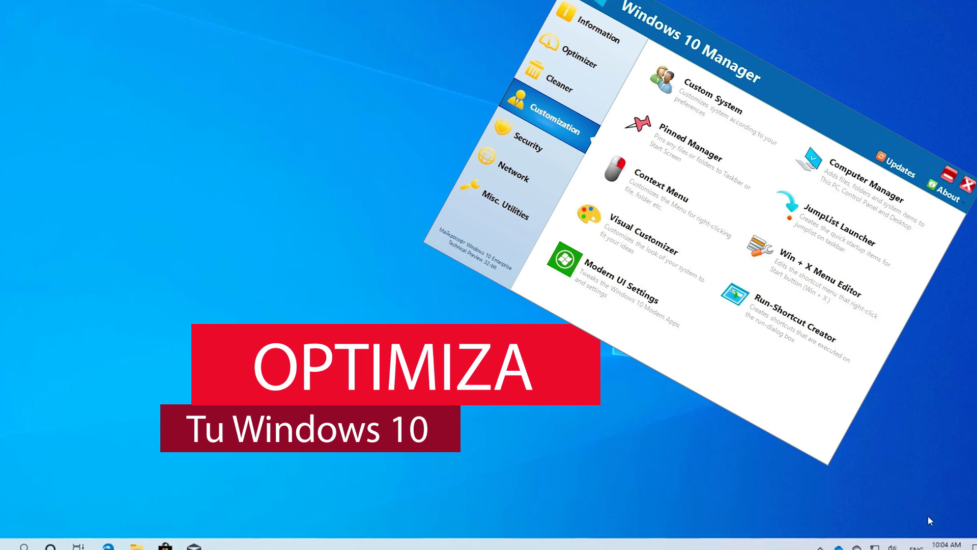
click(943, 545)
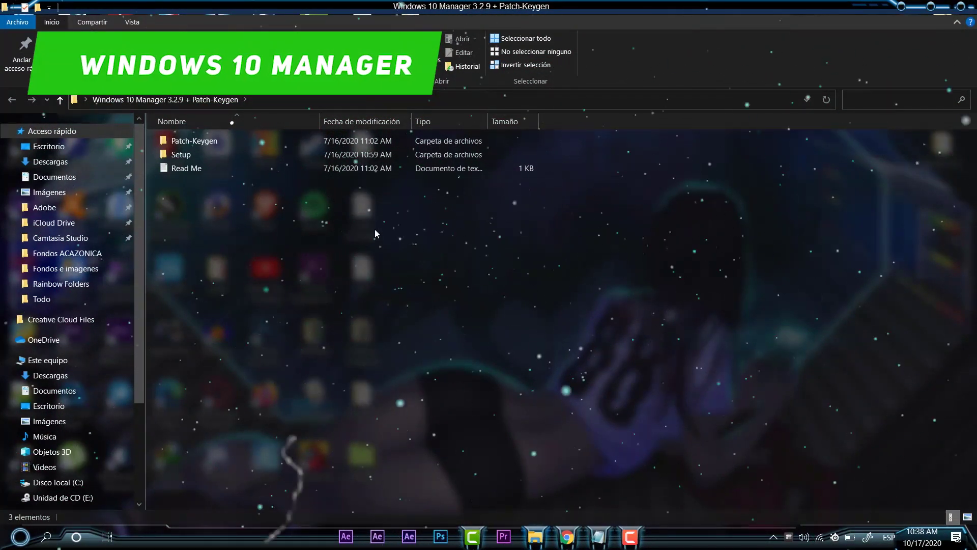
Open the Setup folder of the Windows 10 Manager 3.2.9 package and launch the windows10manager installer.
double_click(216, 136)
key(alt+Left)
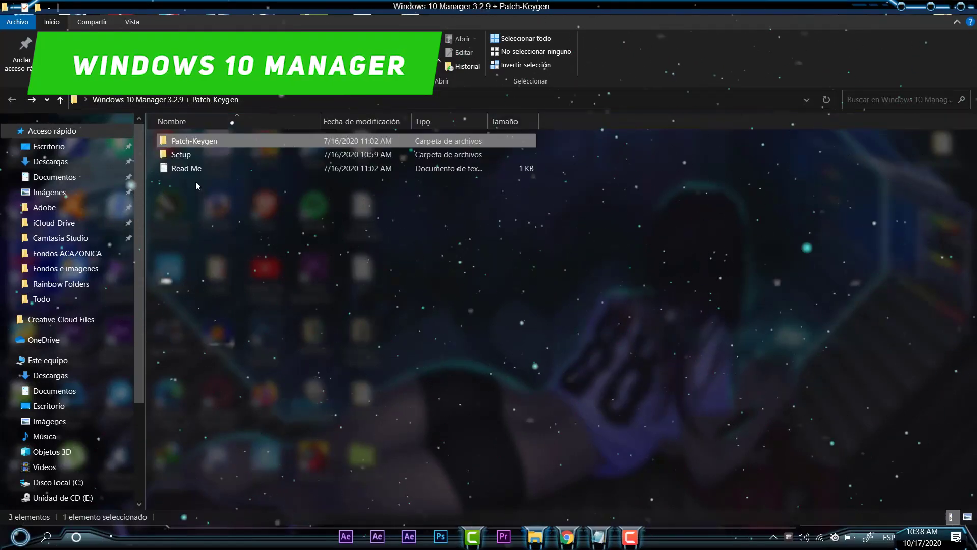
click(198, 156)
double_click(198, 156)
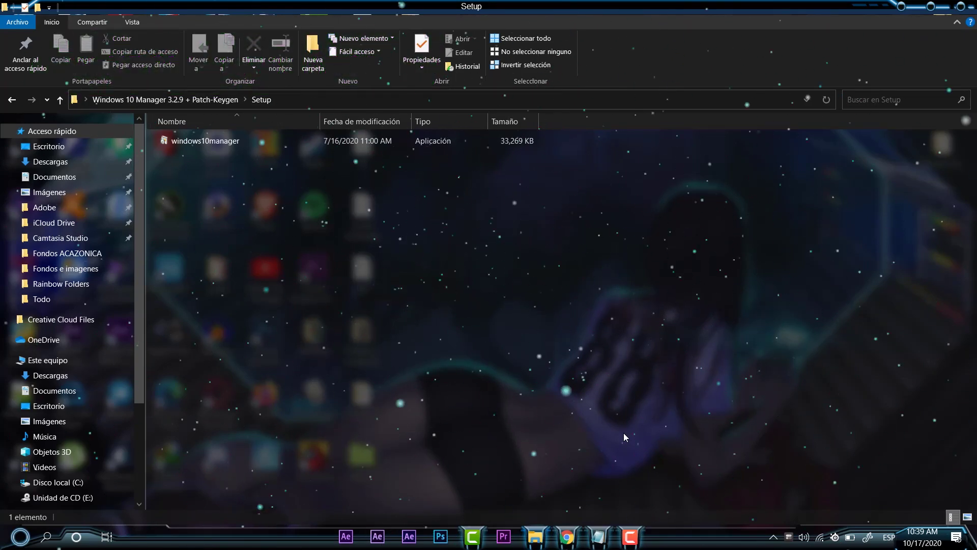
double_click(214, 141)
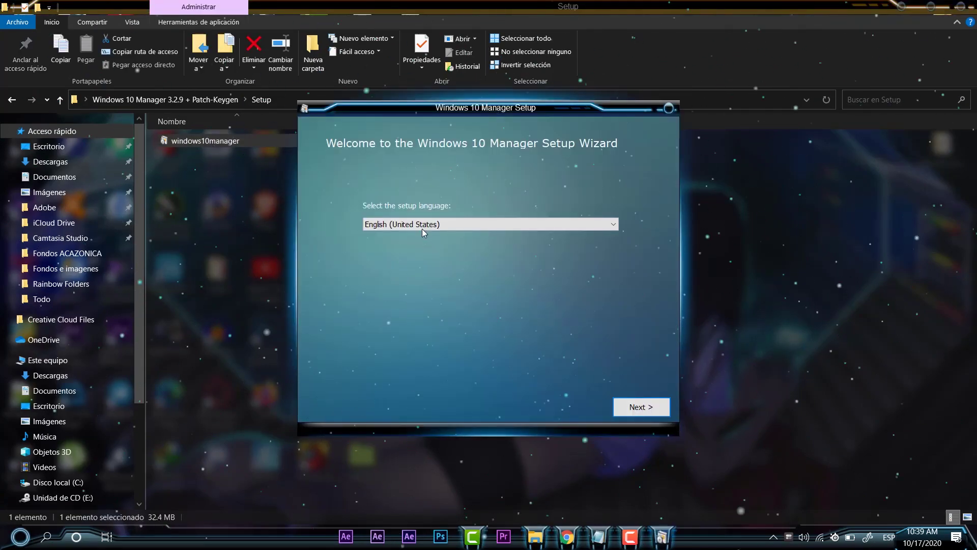
Set the setup language to Español (España) and continue to the installation wizard.
click(423, 228)
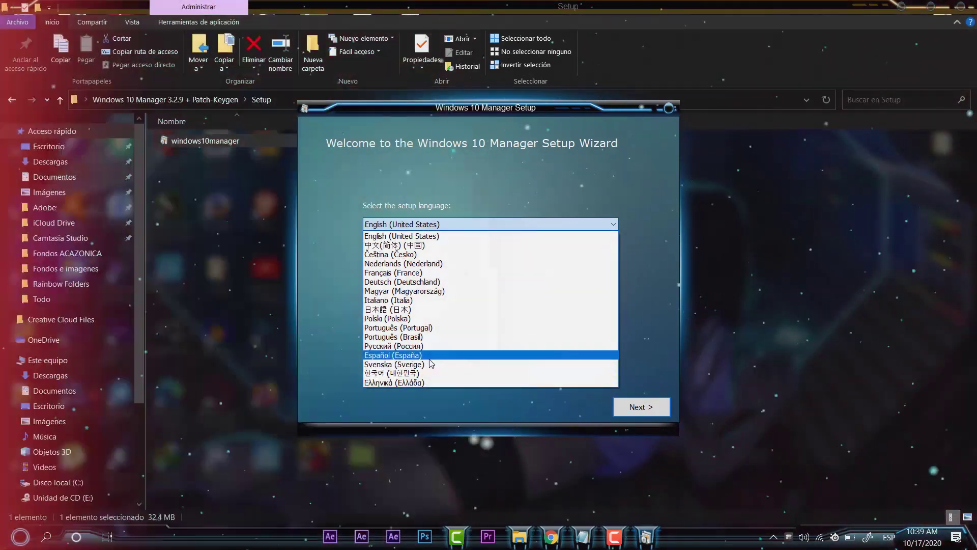
click(402, 354)
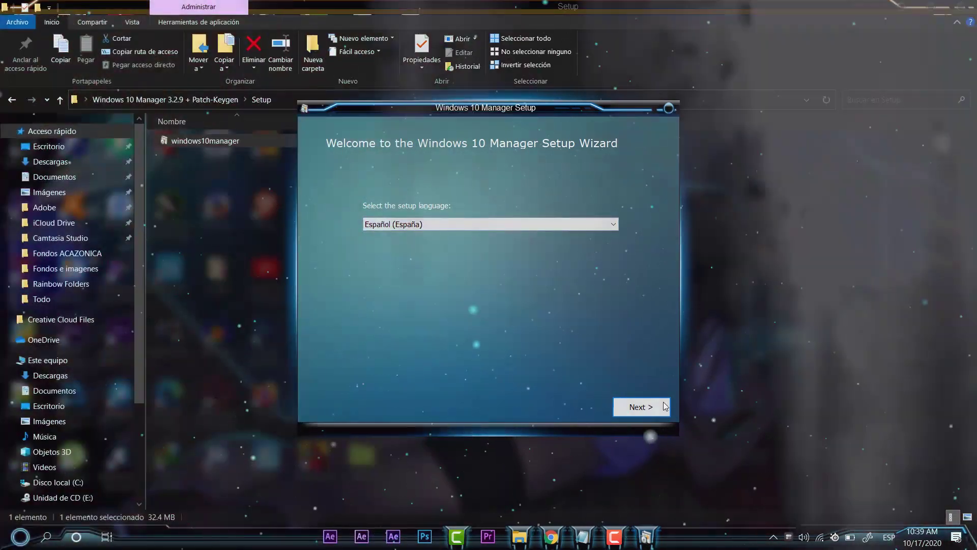
click(640, 406)
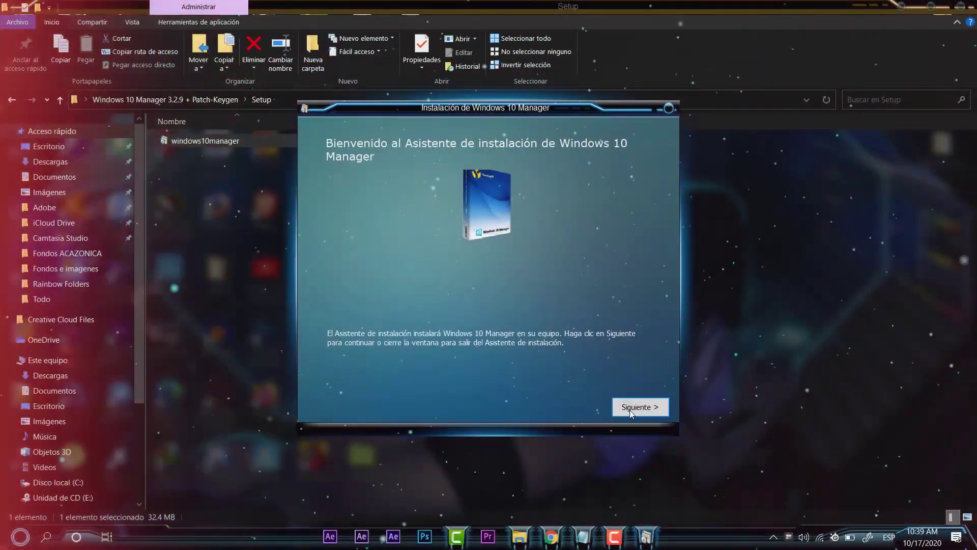
Install Windows 10 Manager in the default Yamicsoft program folder and close the wizard without launching the program.
click(630, 410)
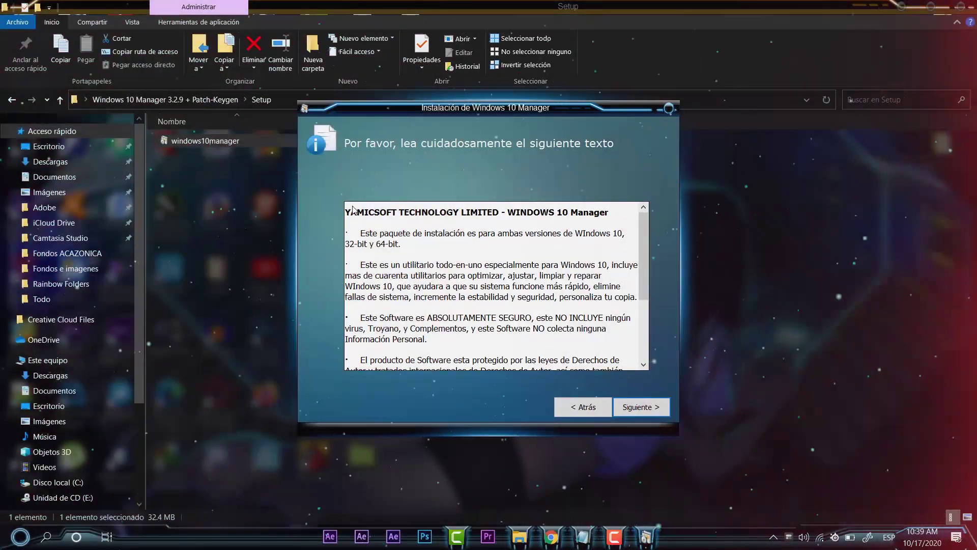
double_click(353, 212)
click(640, 406)
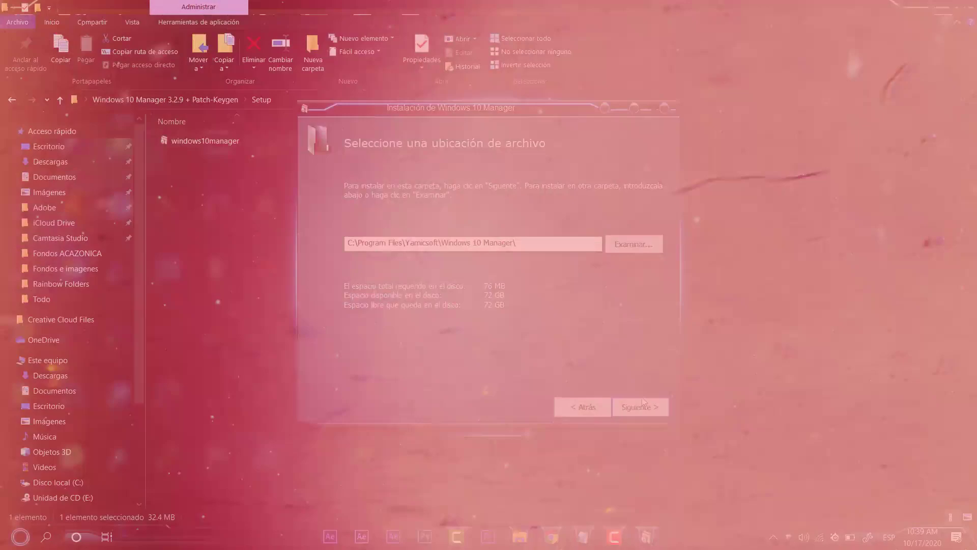
click(645, 406)
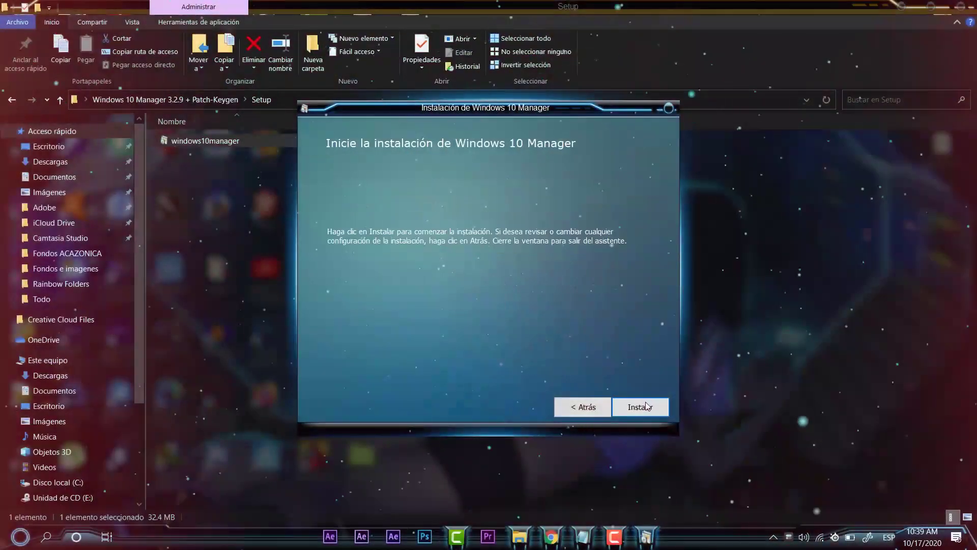
click(652, 408)
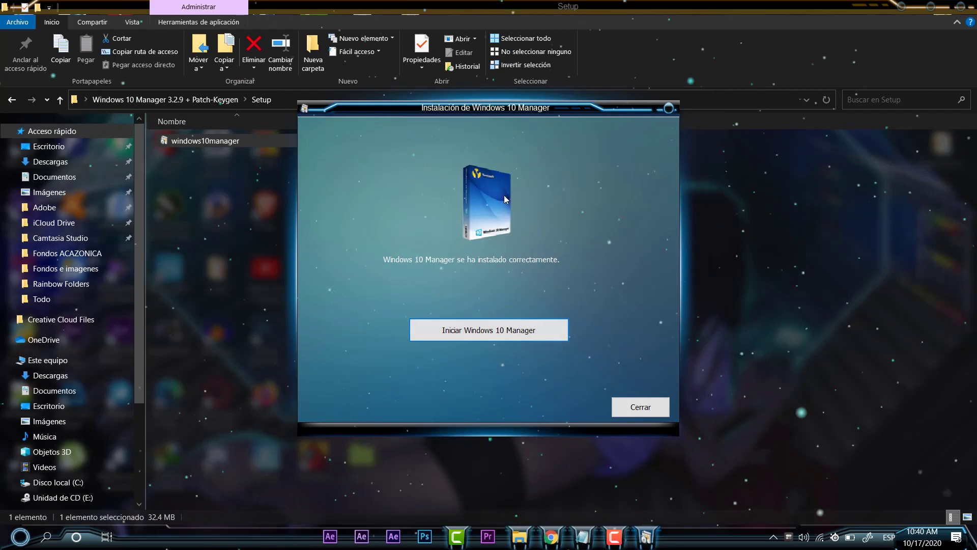
click(661, 414)
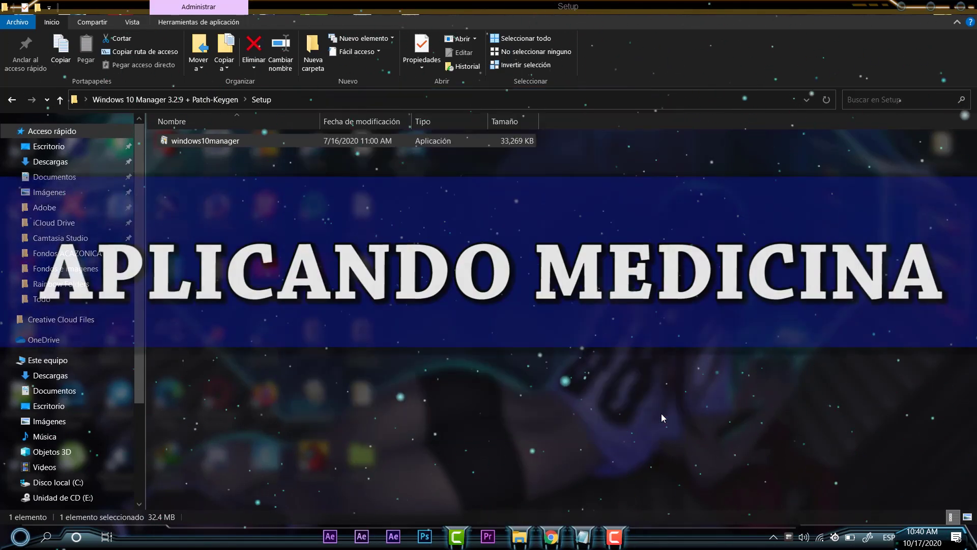
Open the Read Me file in the package's main folder and read its first two installation instructions.
key(alt+Left)
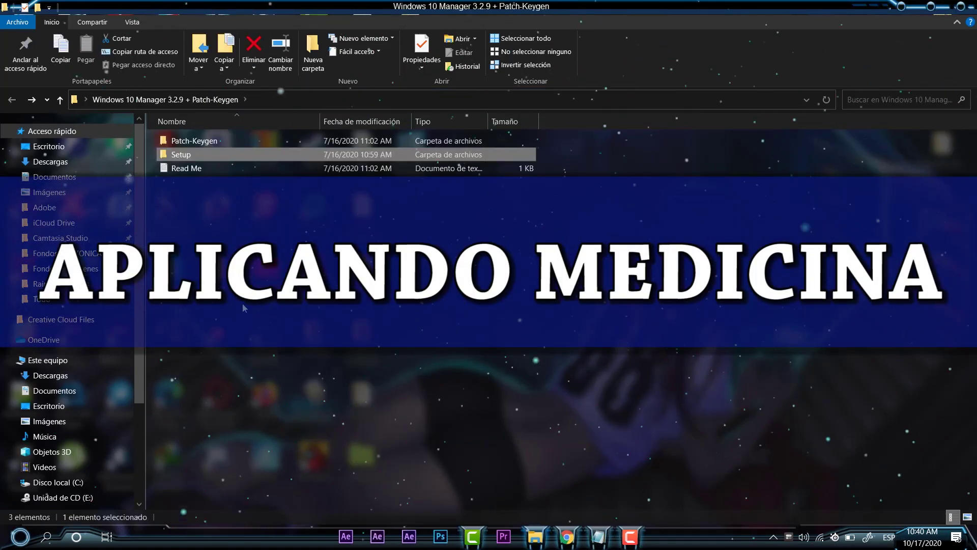
double_click(205, 169)
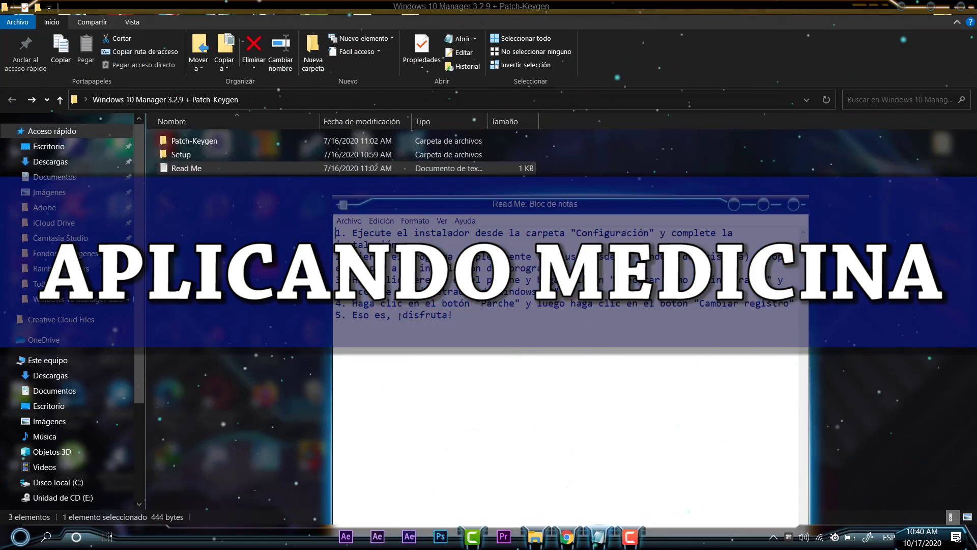
drag(403, 245, 416, 232)
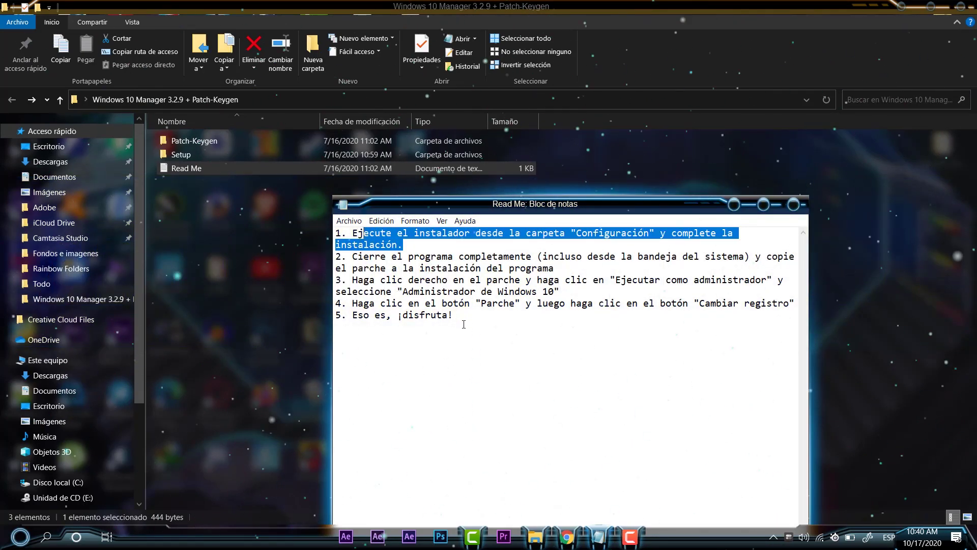
drag(358, 257, 397, 268)
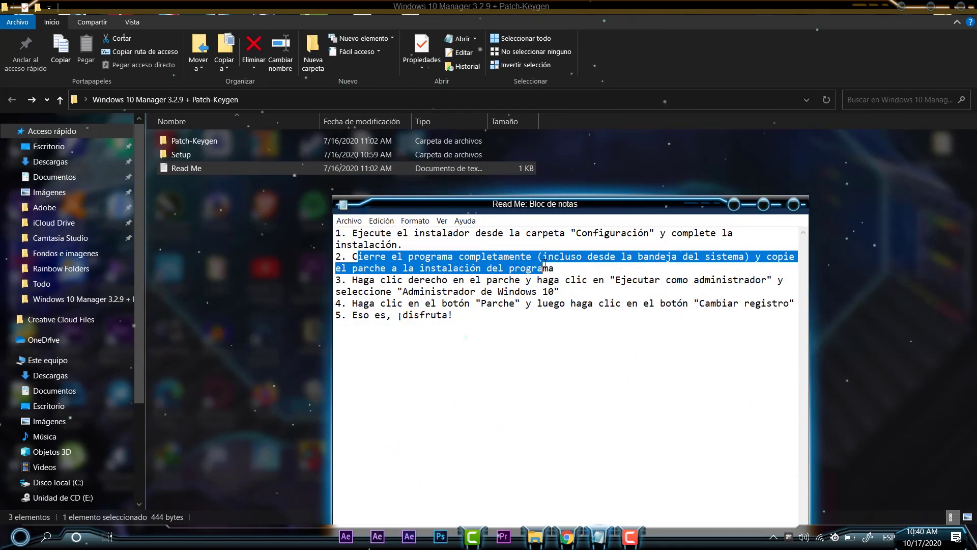
drag(544, 264, 676, 257)
Look through the running processes in Task Manager for Windows 10 Manager and close Task Manager.
click(773, 537)
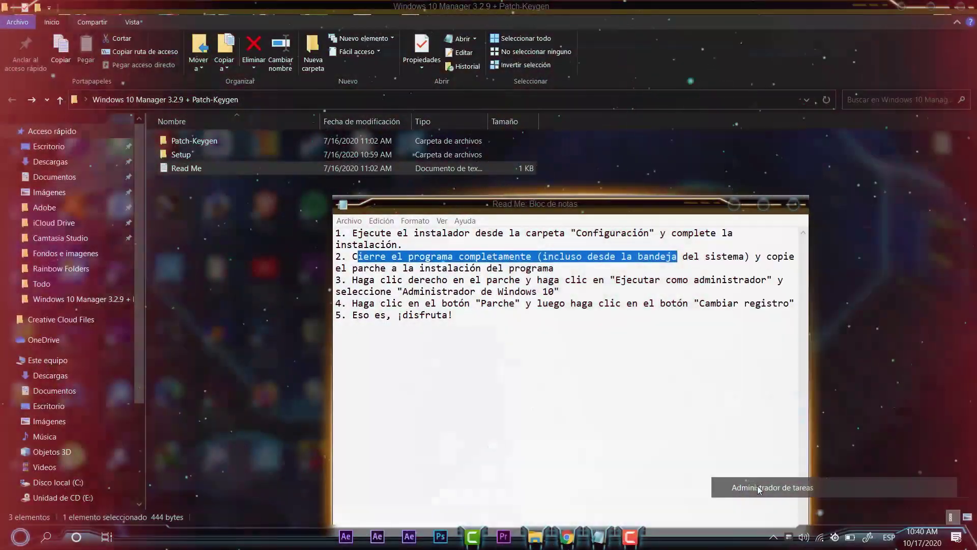
click(758, 487)
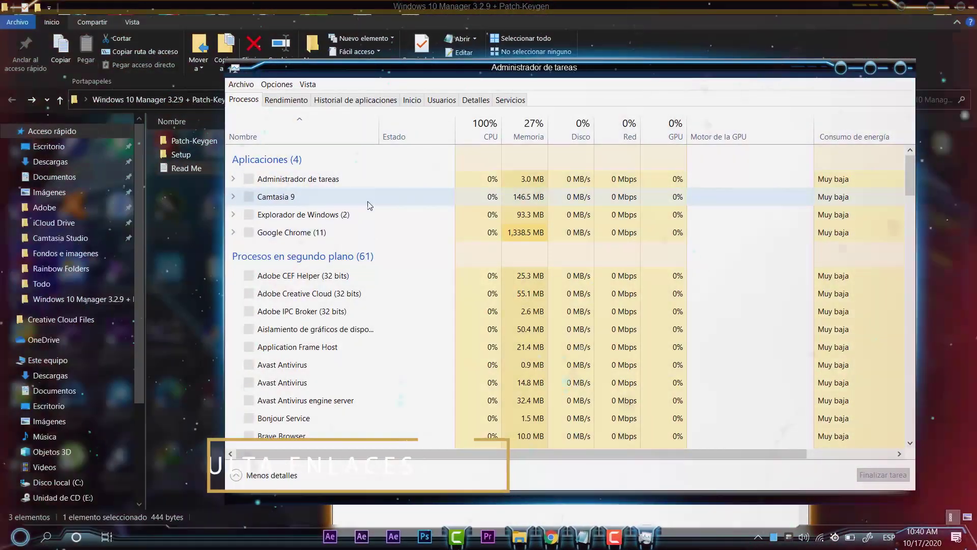
scroll(343, 253, down, 2)
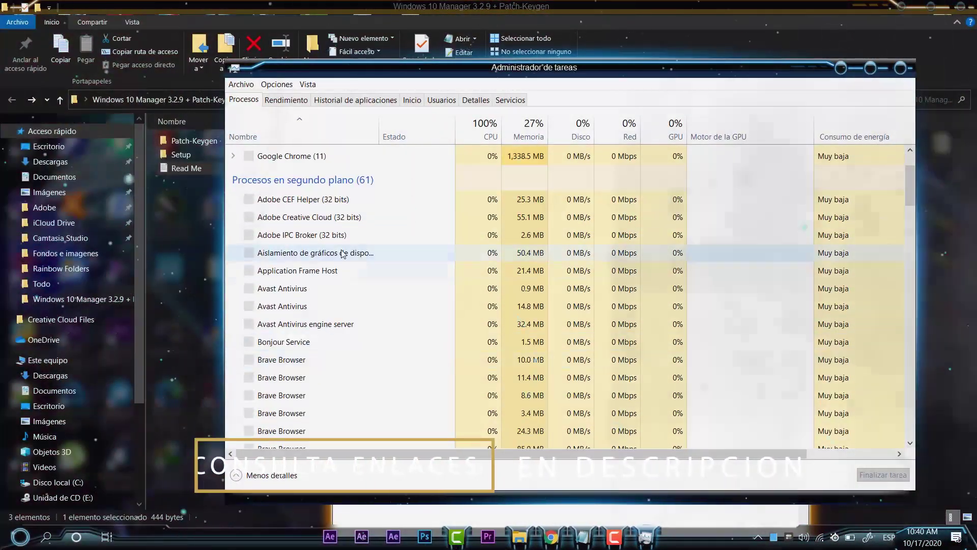
scroll(344, 253, down, 3)
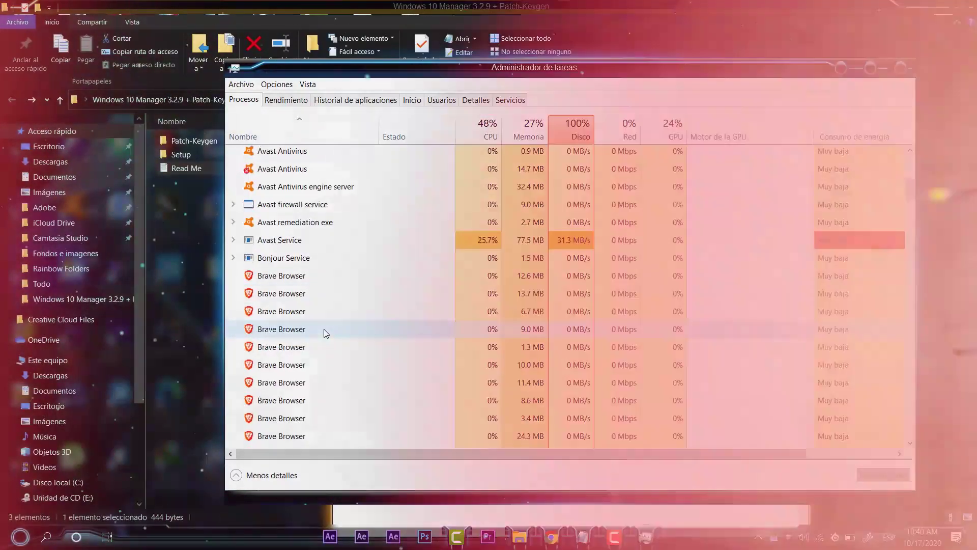
scroll(324, 329, down, 6)
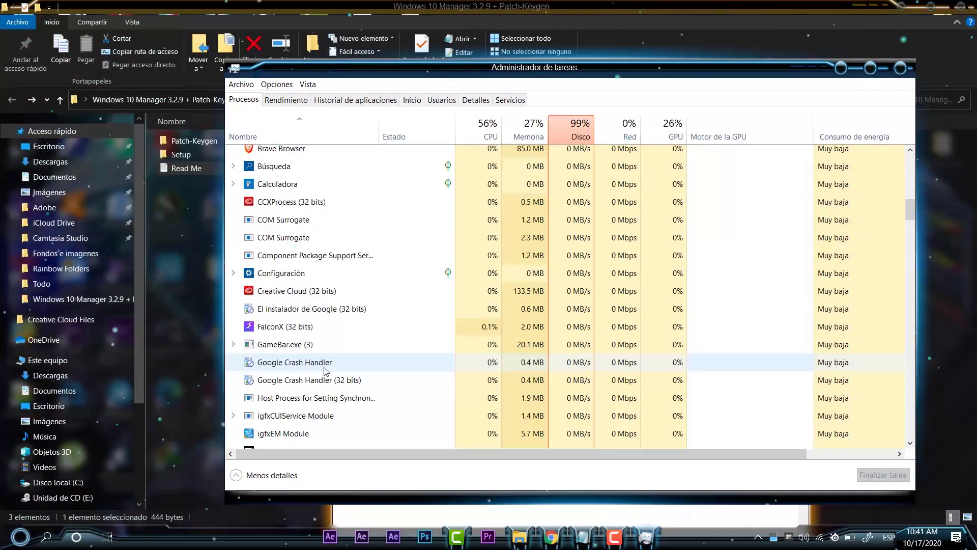
key(alt+F4)
Copy the Yamicsoft_AIO_5in1_v2.8_Keygen_By_DFoX file from the Patch-Keygen folder and return to the desktop.
click(203, 143)
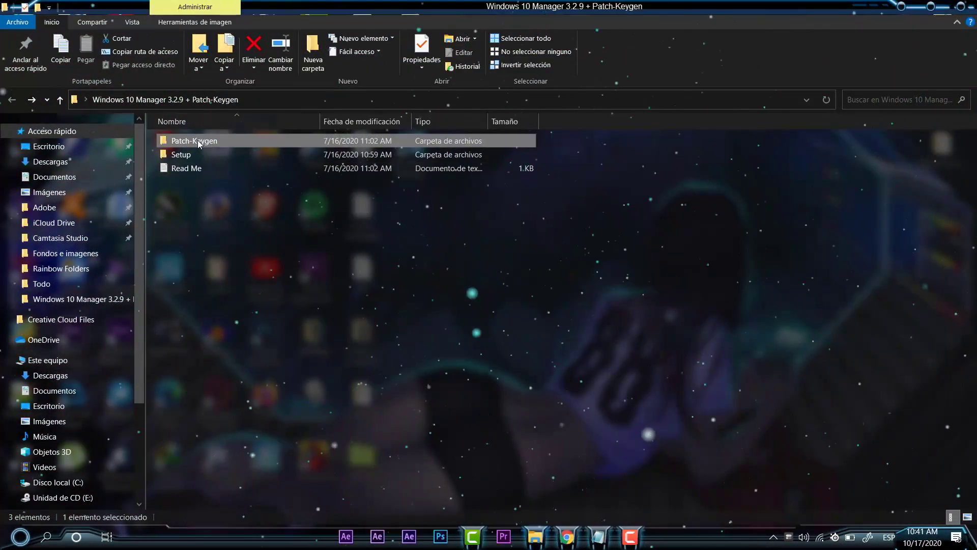
double_click(199, 142)
right_click(195, 152)
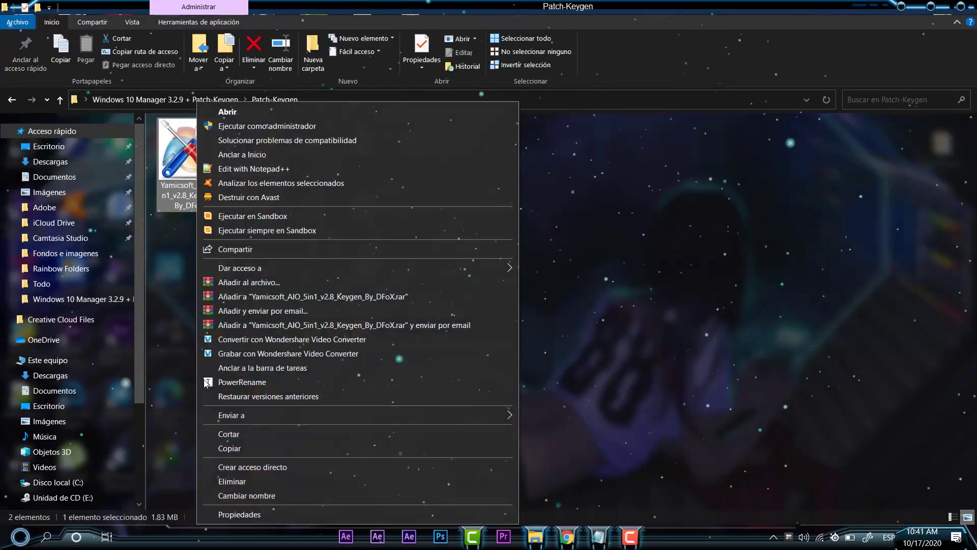
click(248, 443)
click(903, 10)
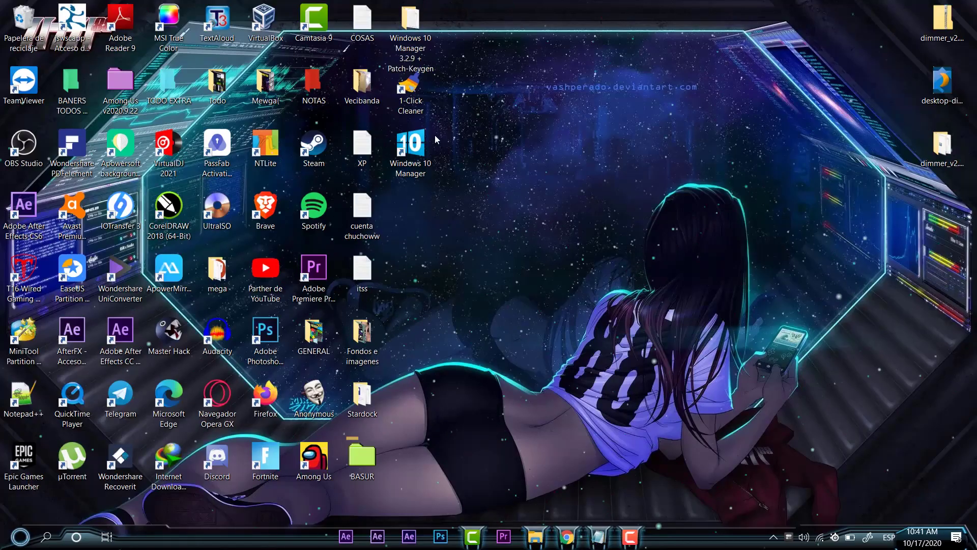
Open the file location of the Windows 10 Manager desktop shortcut and paste the copied file there.
click(416, 134)
right_click(416, 131)
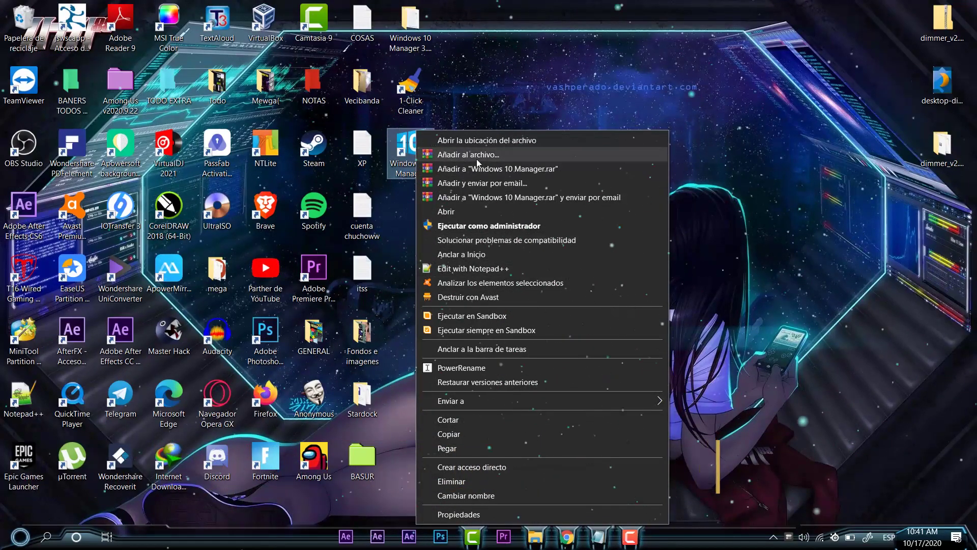
click(477, 140)
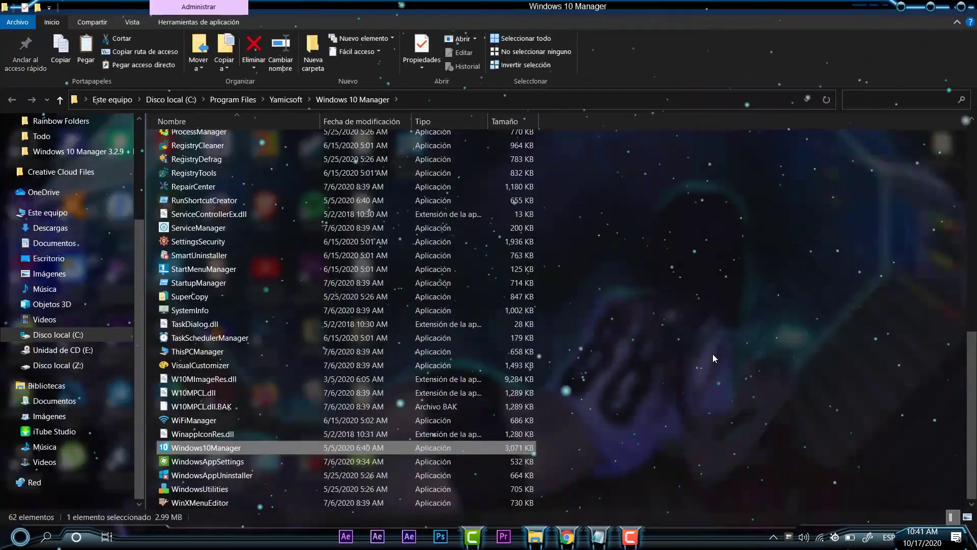
right_click(712, 353)
click(756, 259)
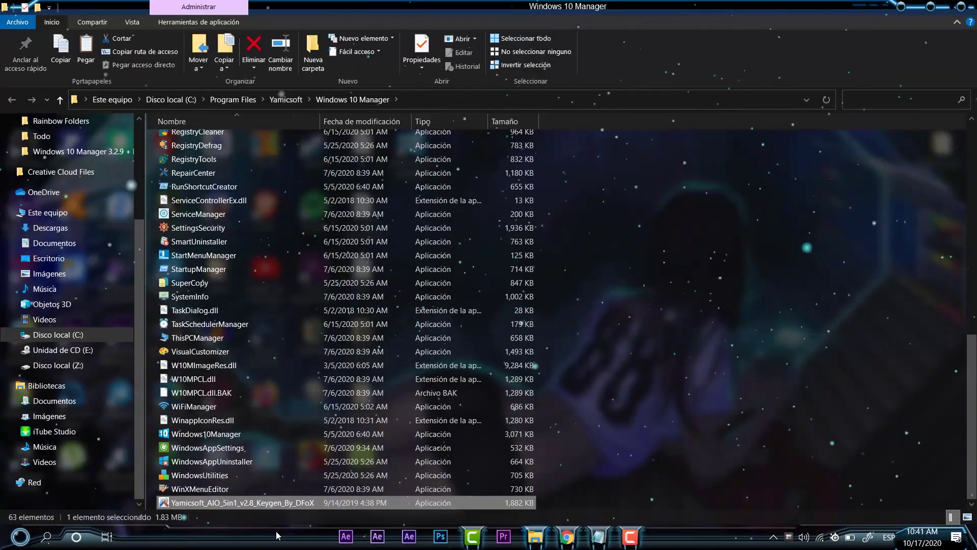
Run the pasted file as administrator, apply the patch for Windows 10 Manager and change its registration data.
right_click(262, 503)
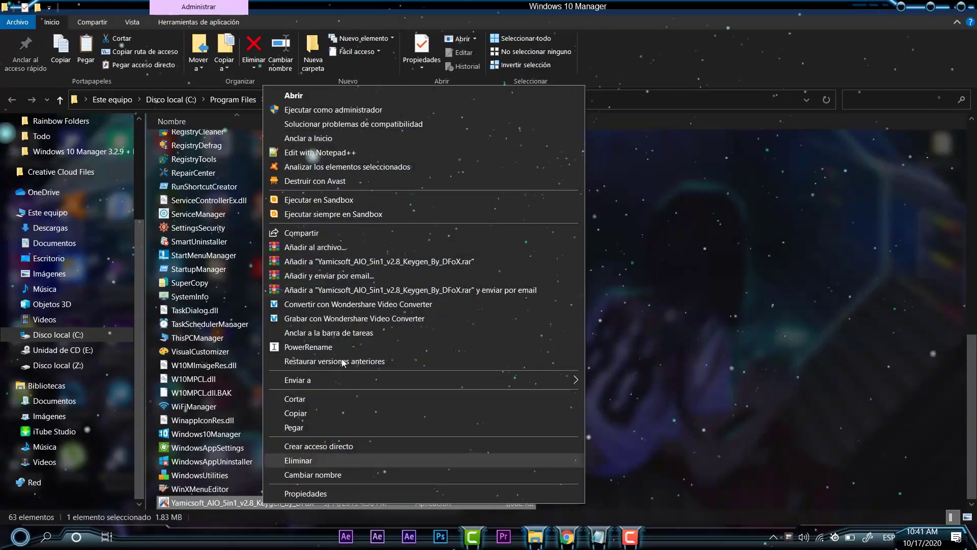
click(326, 108)
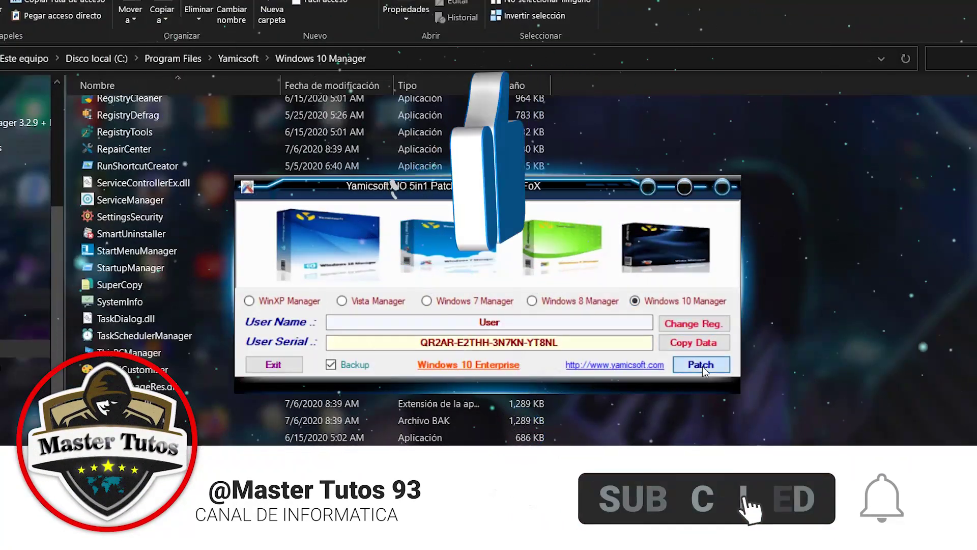
click(662, 331)
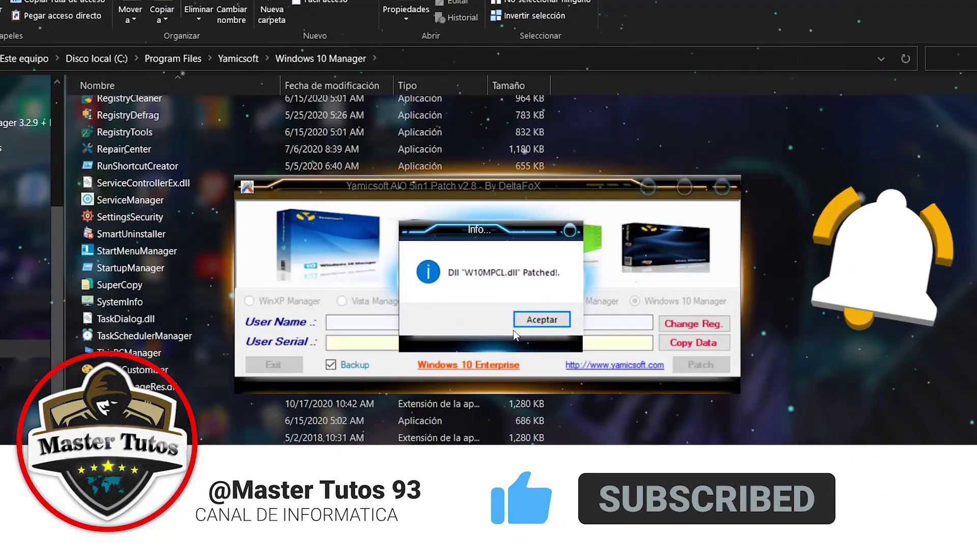
click(539, 320)
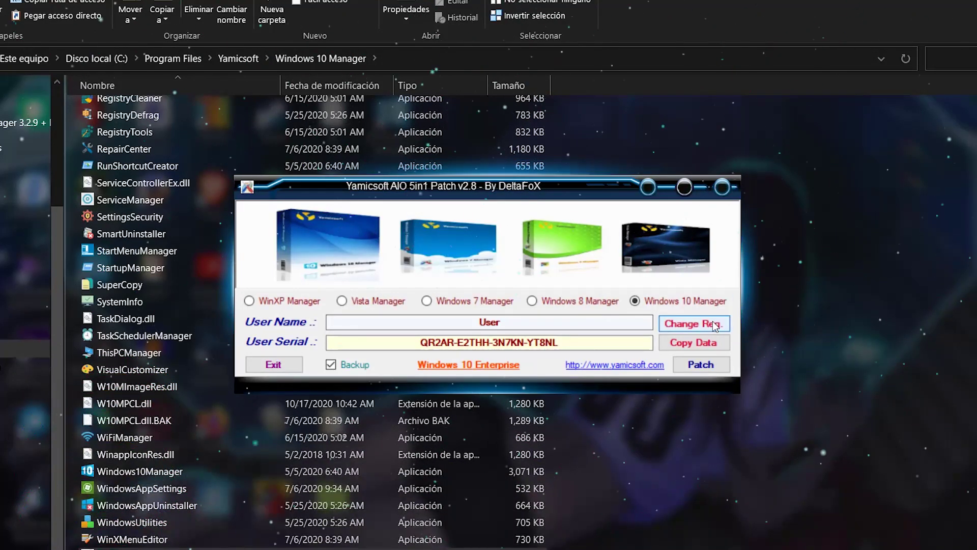
click(715, 325)
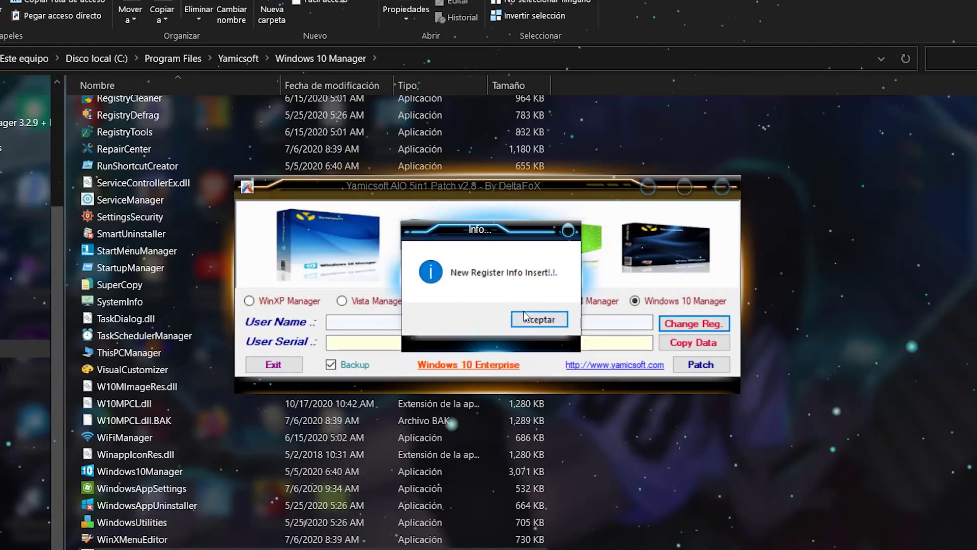
Dismiss the registration message and close the Yamicsoft AIO patch tool.
click(539, 319)
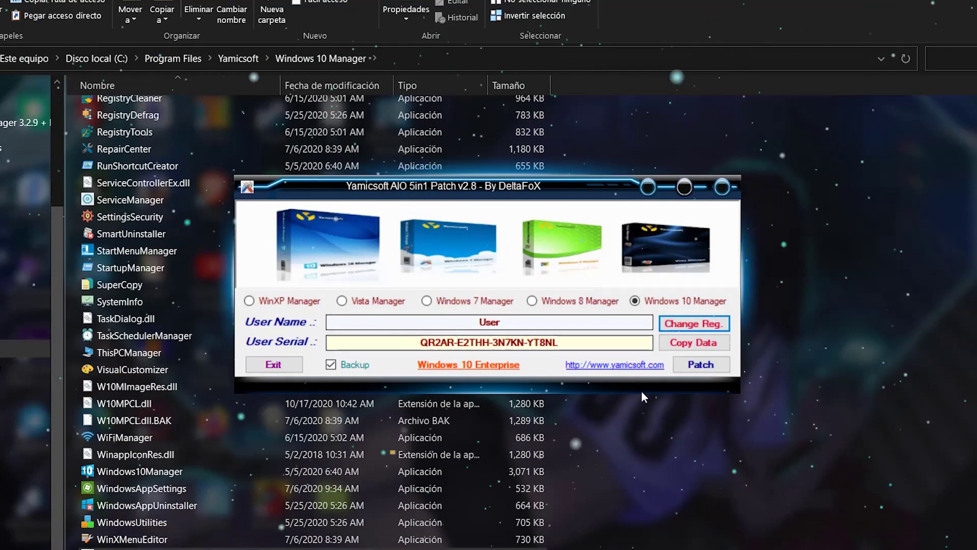
click(723, 187)
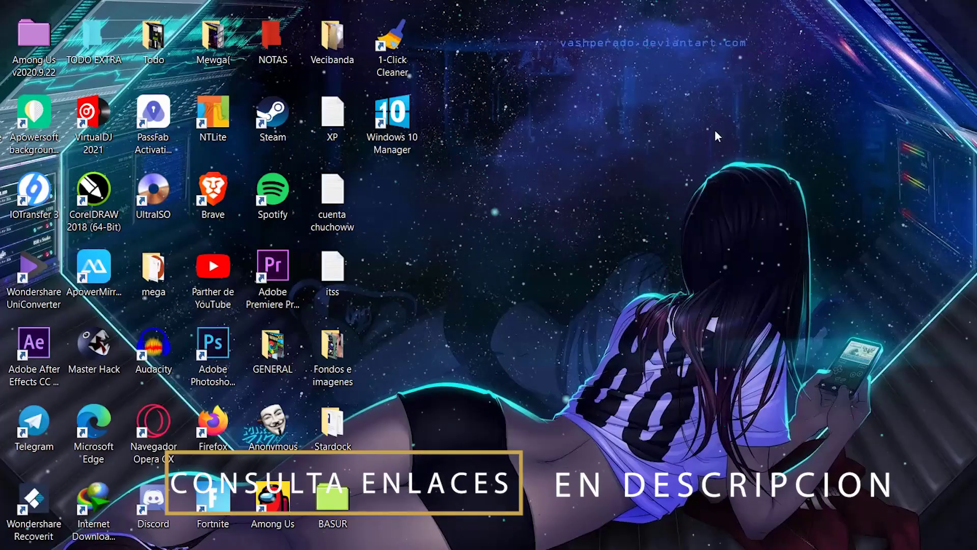
Launch Windows 10 Manager from the desktop and create a system restore point on its first start.
click(416, 141)
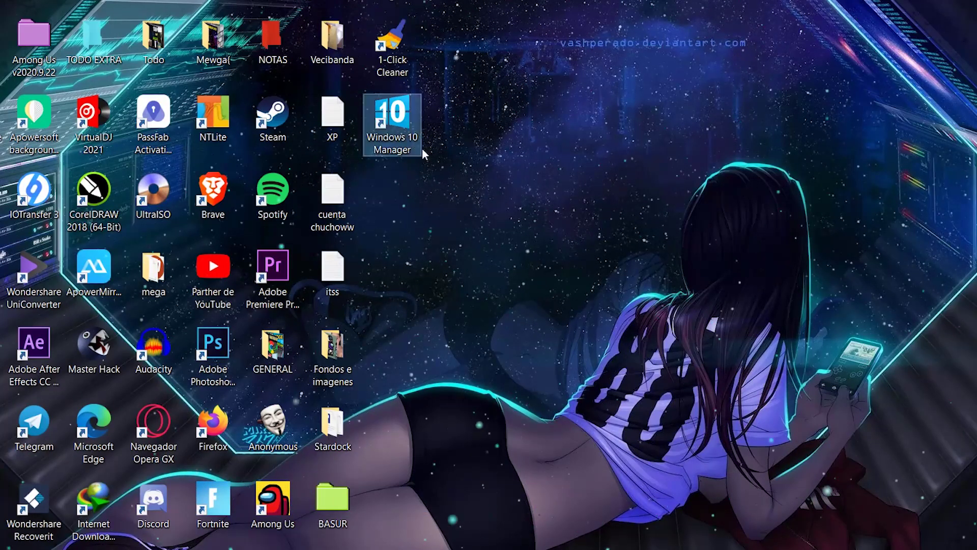
key(Return)
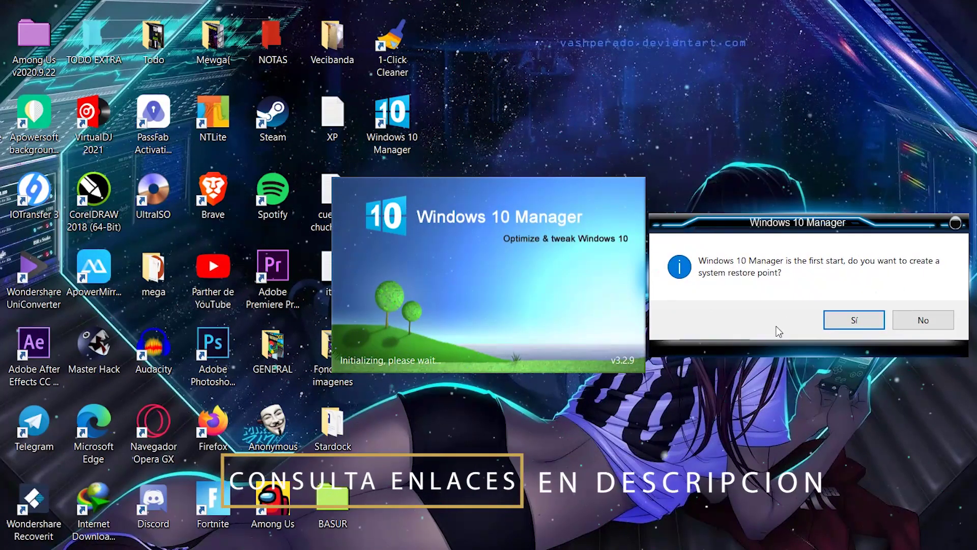
click(845, 320)
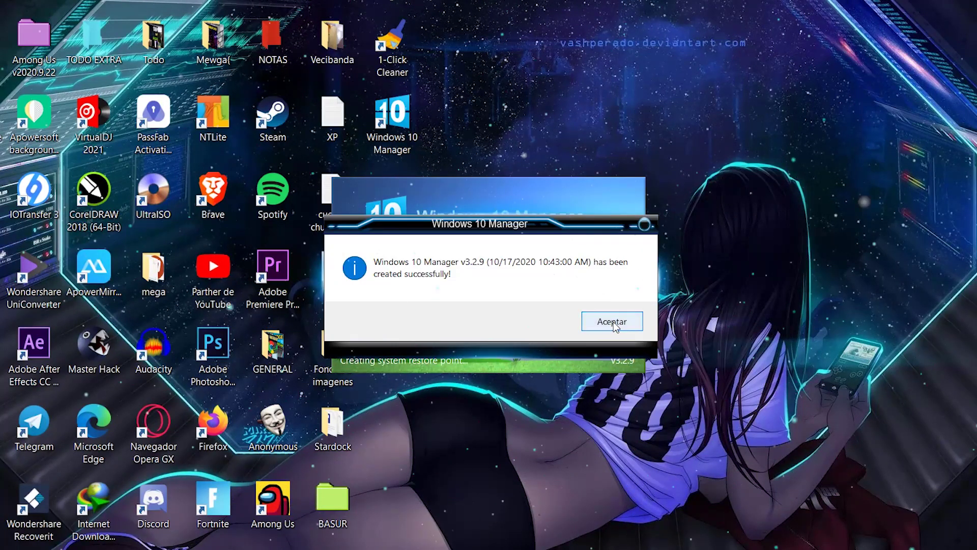
click(614, 324)
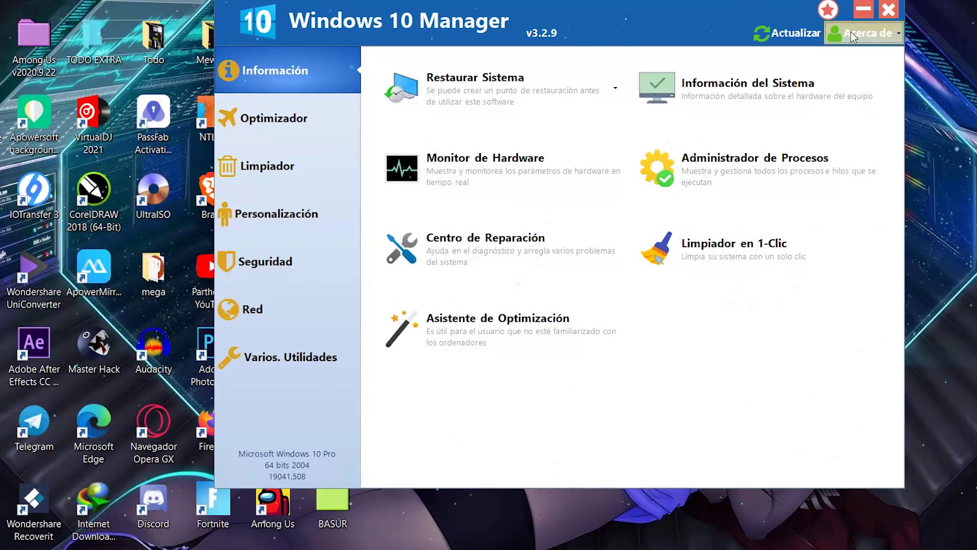
Look through the three pages of the Windows 10 Manager options and close them without changes.
click(867, 33)
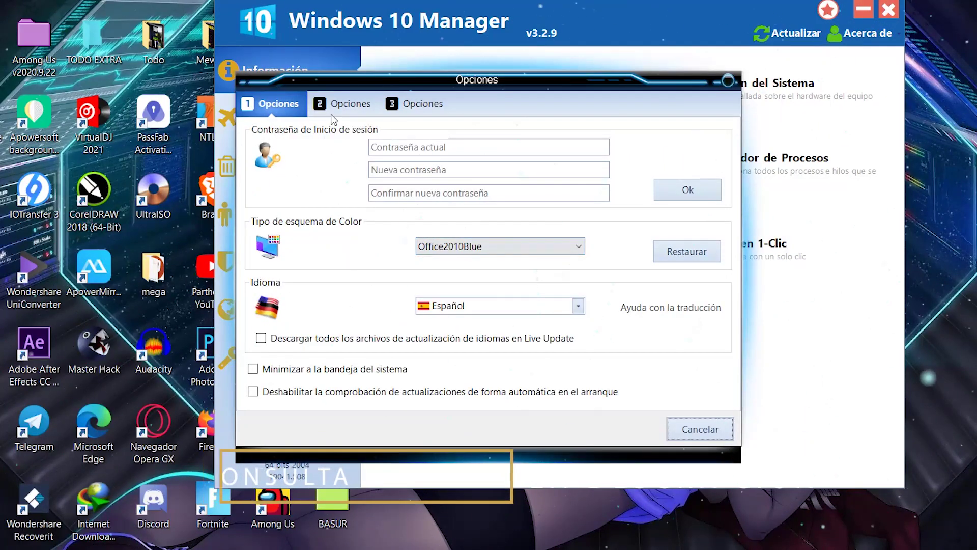
click(350, 103)
click(423, 103)
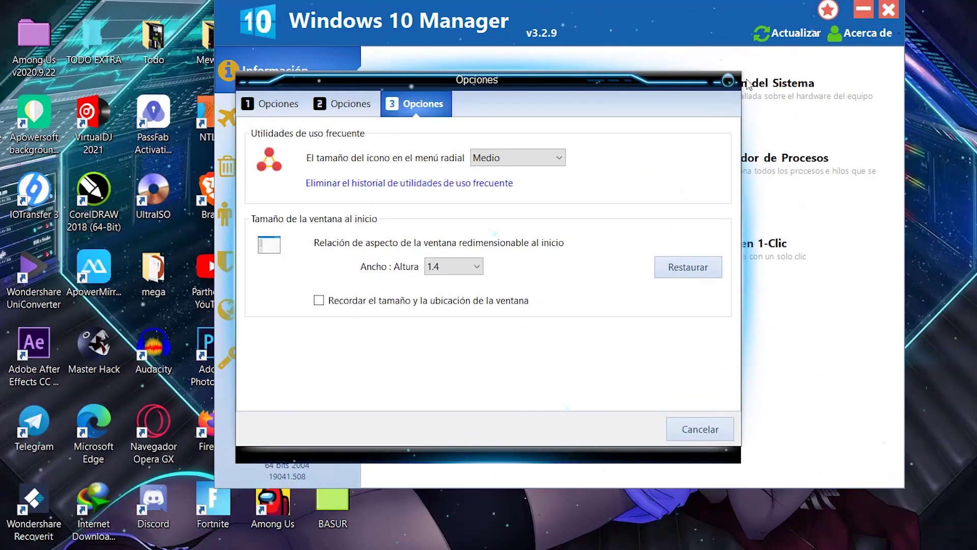
click(729, 80)
Open Información del Sistema and review the hardware overview and the BIOS, Placa Base, CPU and Memoria details.
drag(657, 13, 654, 50)
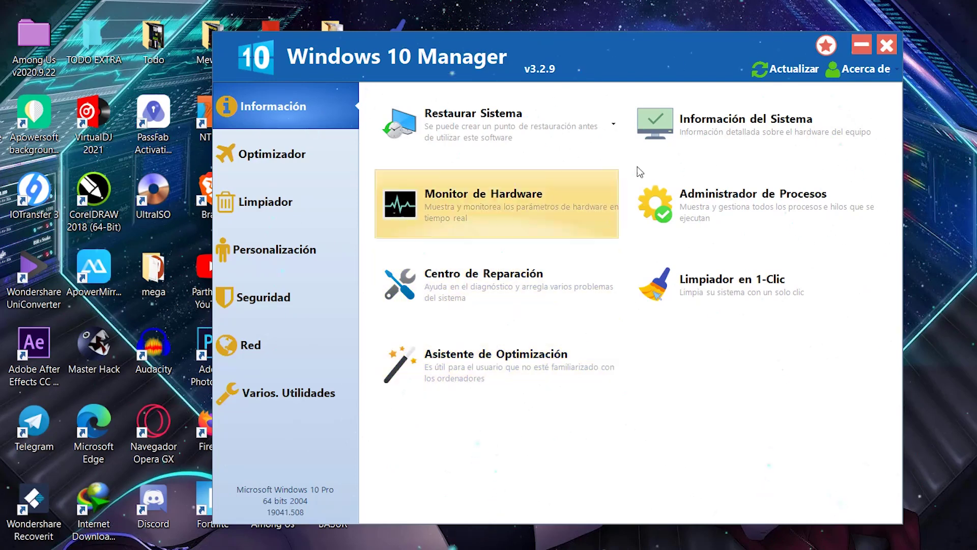
click(667, 133)
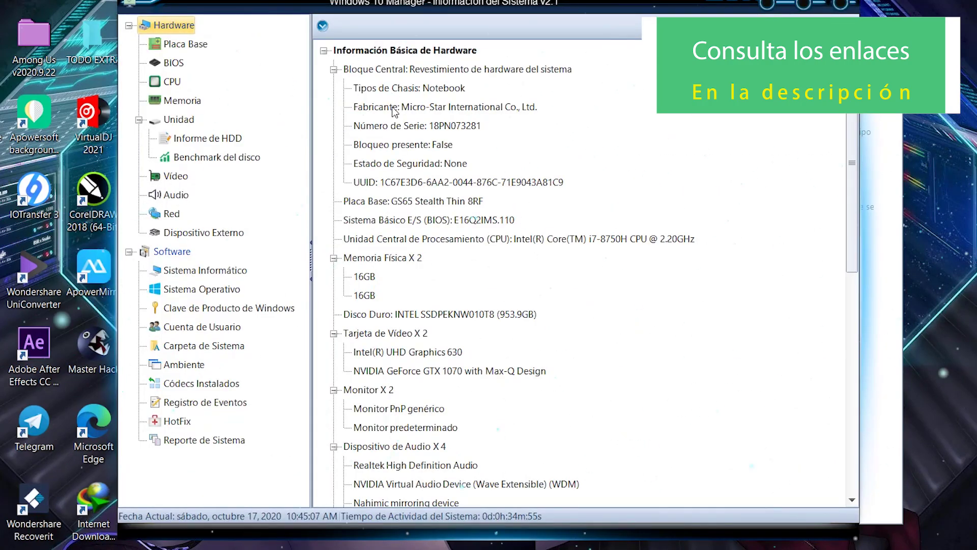
scroll(336, 136, down, 5)
scroll(389, 148, down, 3)
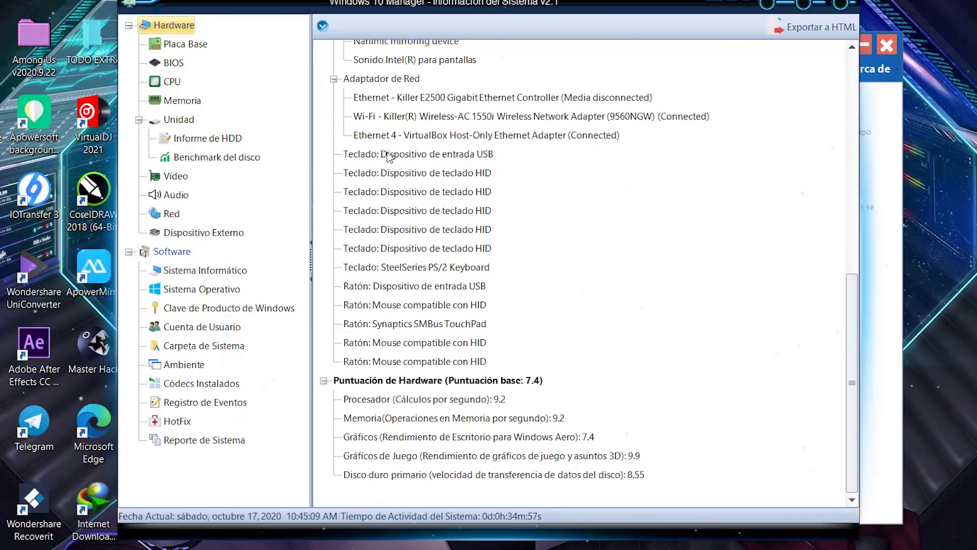
scroll(383, 260, up, 5)
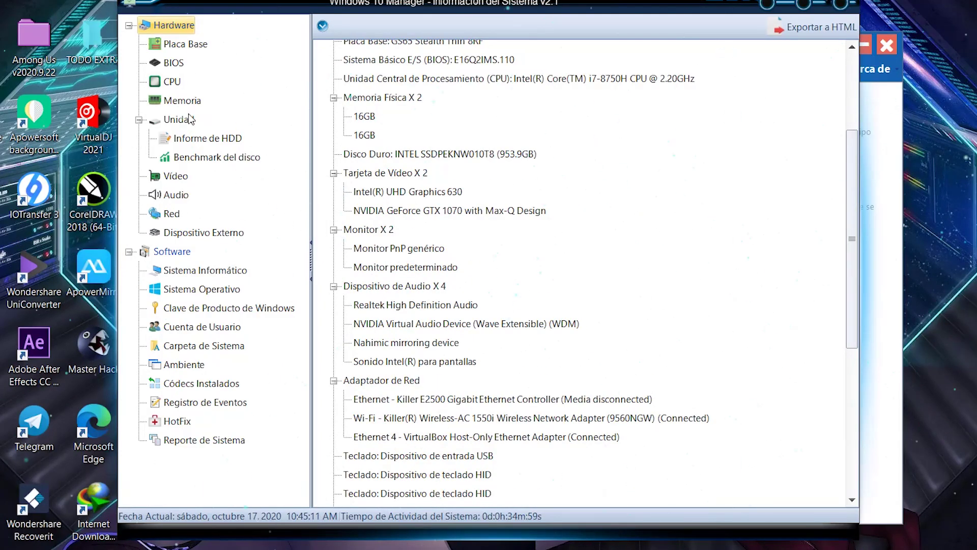
click(169, 61)
click(169, 45)
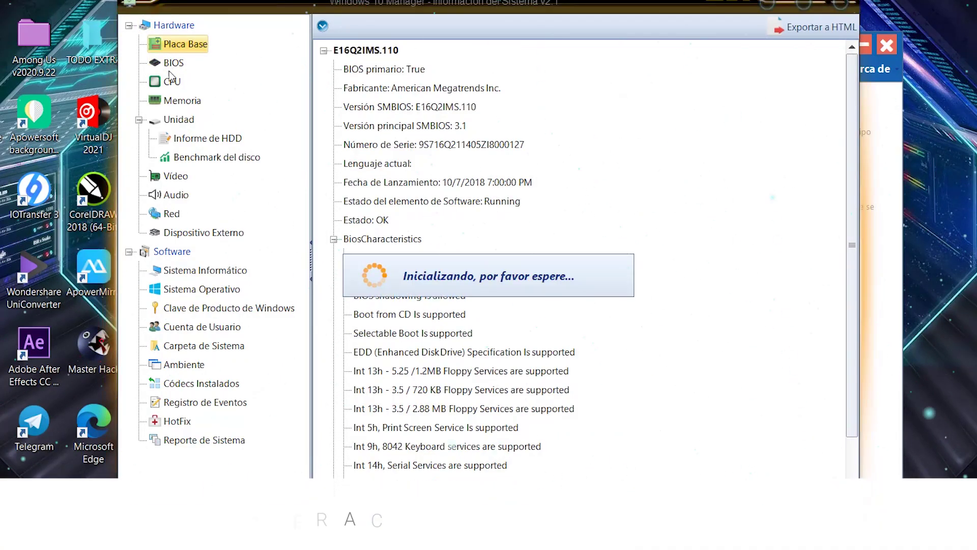
click(171, 81)
click(170, 101)
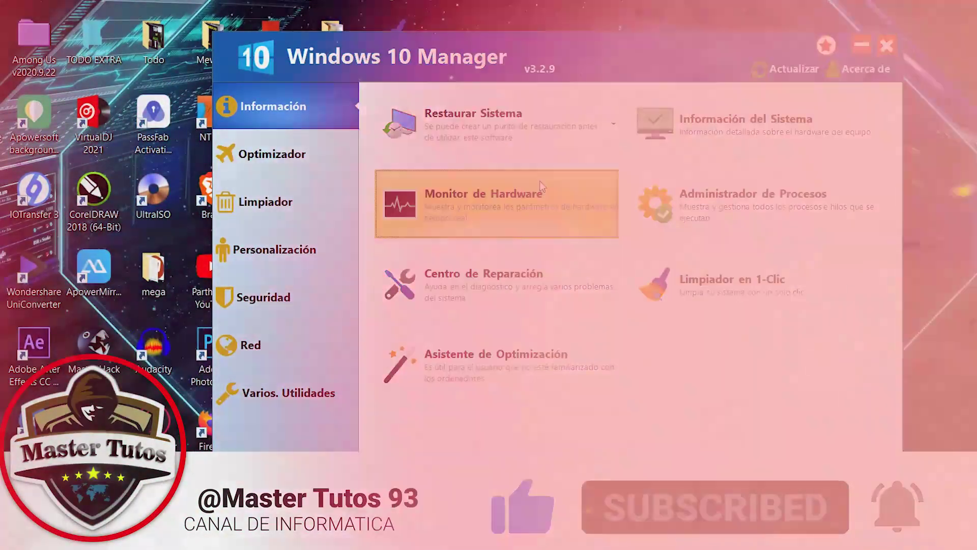
Open Monitor de Hardware, examine the CPU, disk, memory and graphics sensor readings, and close it.
click(539, 181)
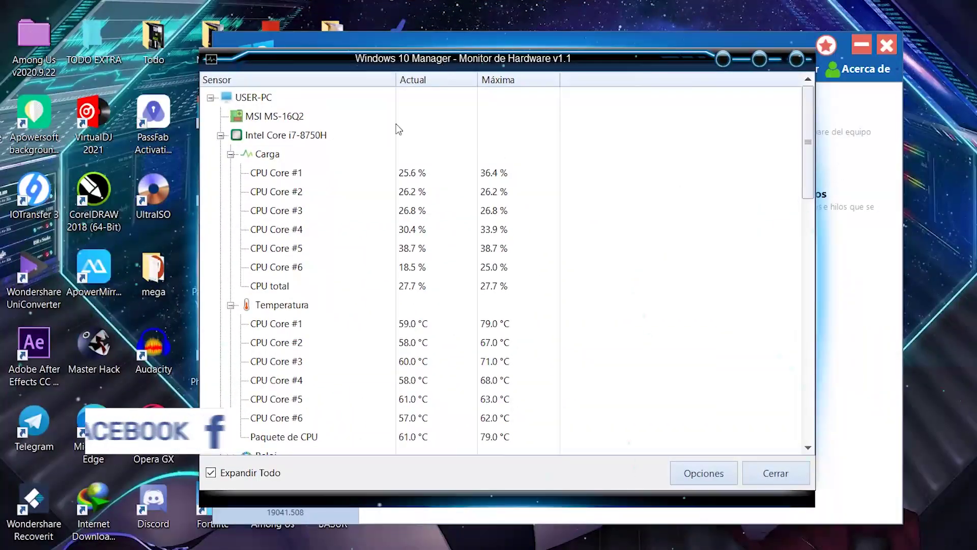
scroll(290, 199, down, 5)
scroll(291, 203, up, 2)
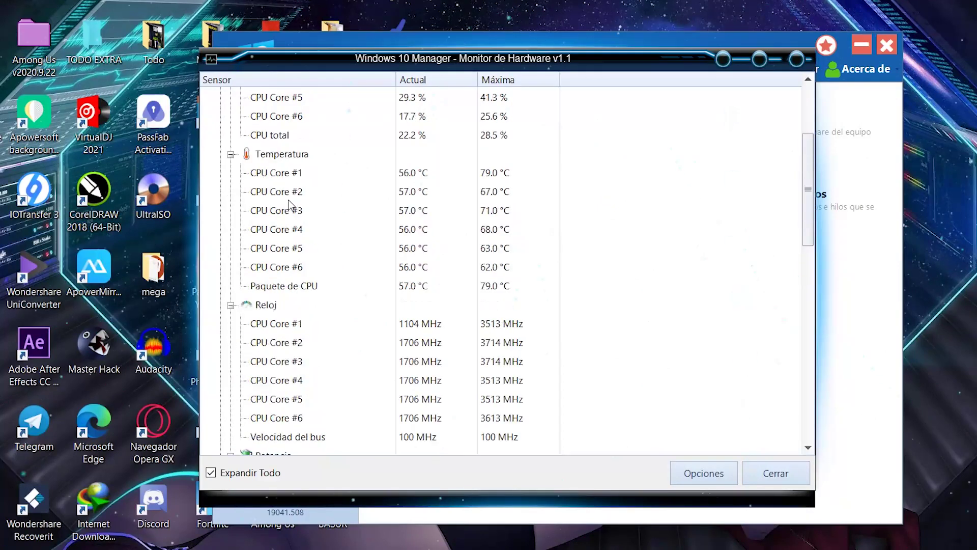
scroll(285, 255, down, 6)
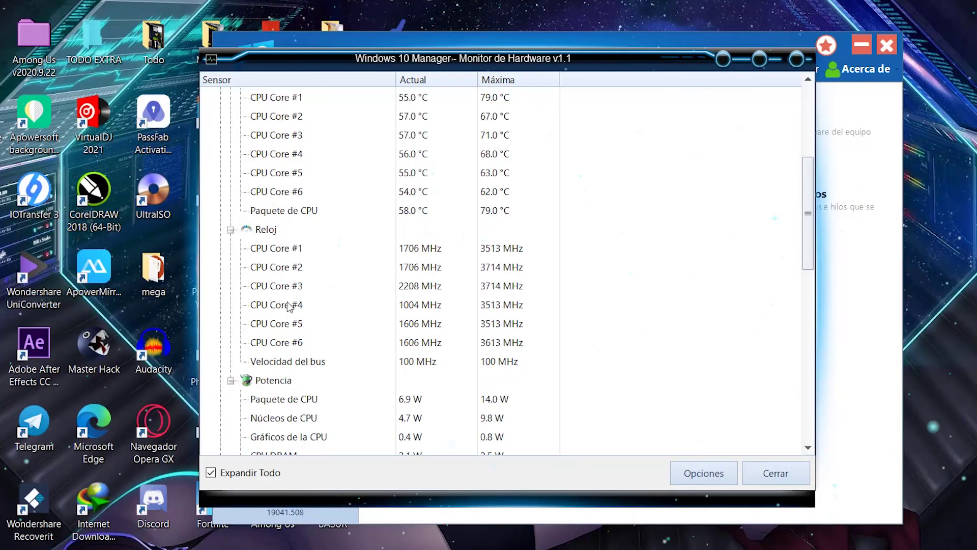
scroll(288, 280, down, 1)
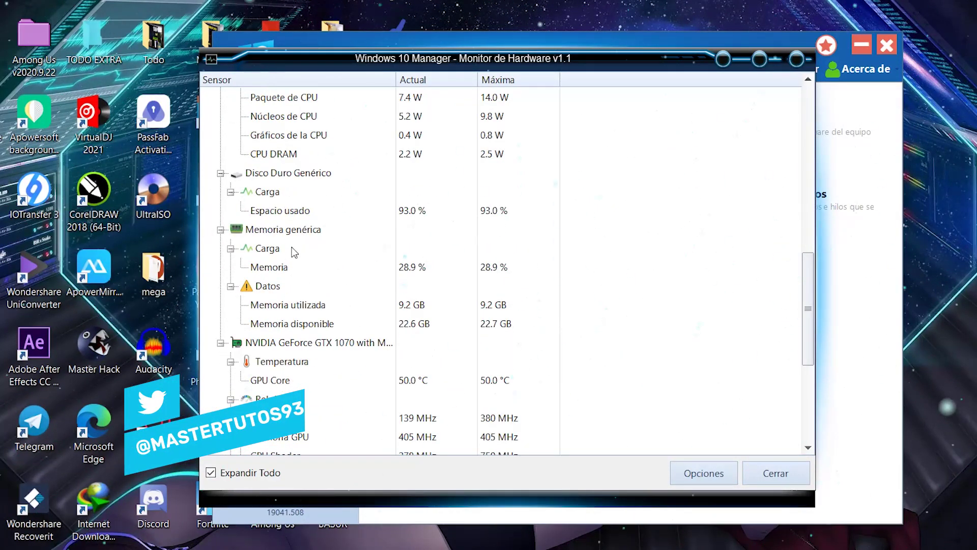
scroll(292, 249, down, 3)
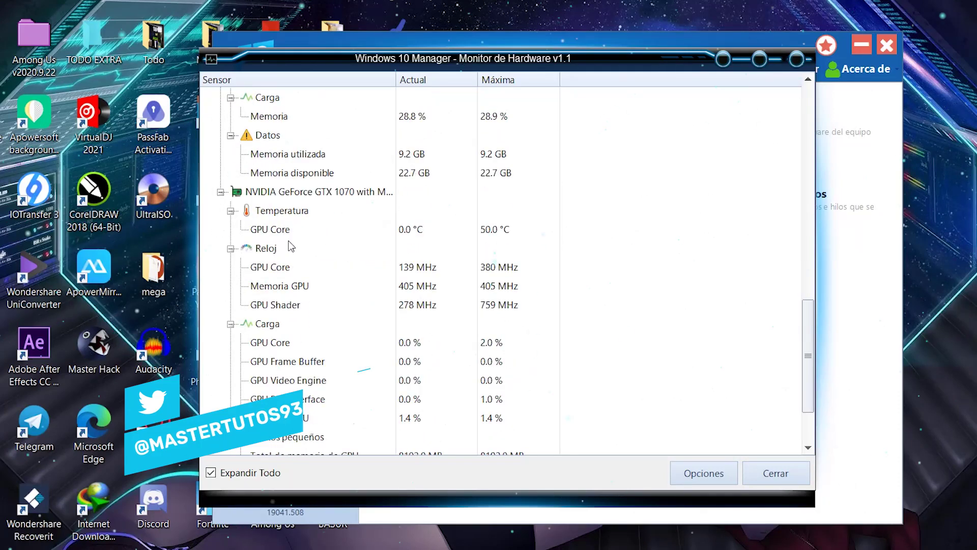
scroll(371, 301, down, 2)
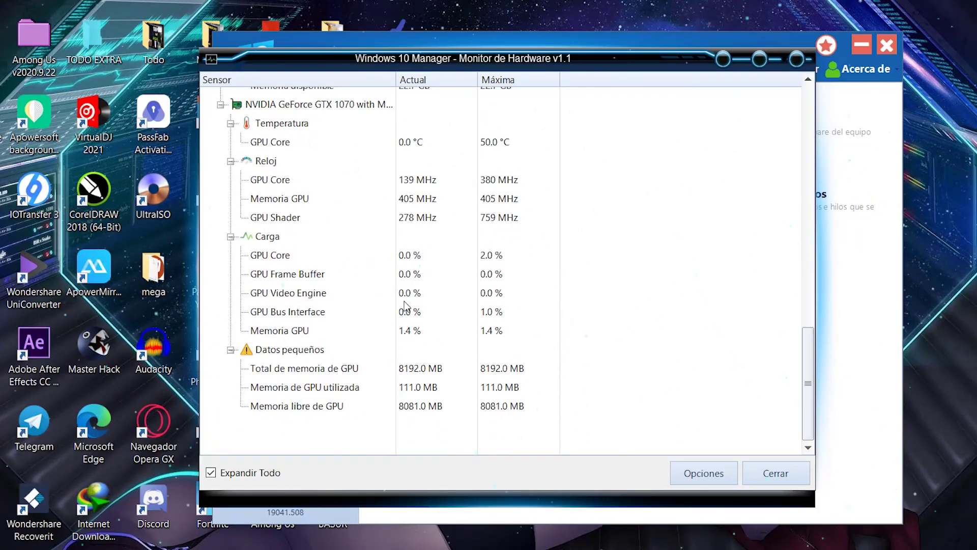
scroll(404, 305, up, 8)
key(Escape)
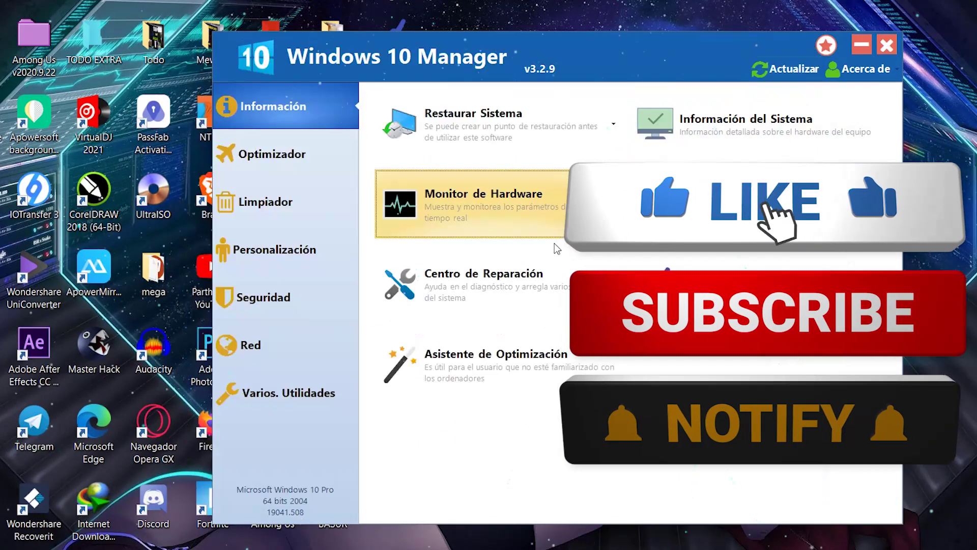
click(475, 179)
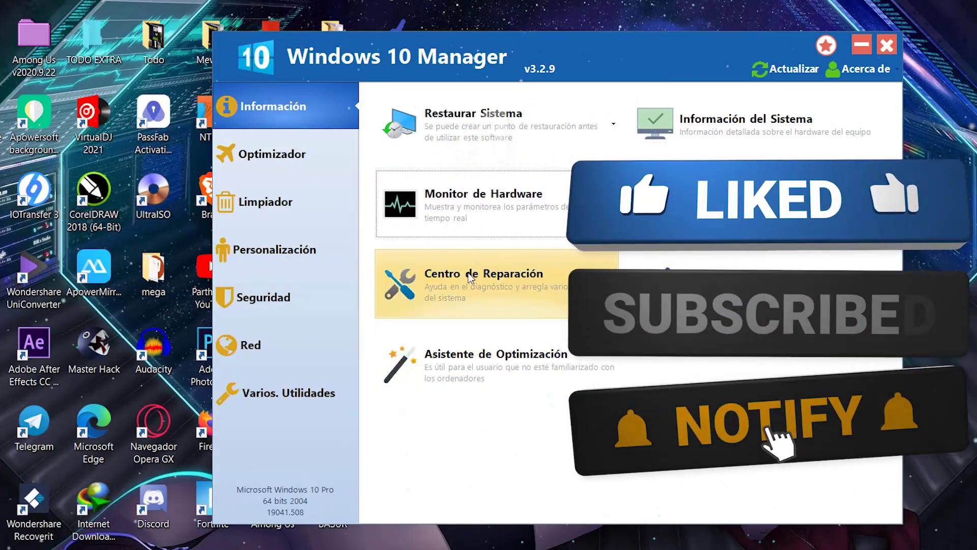
Open Centro de Reparación and look through its four Reparación del sistema pages.
click(470, 277)
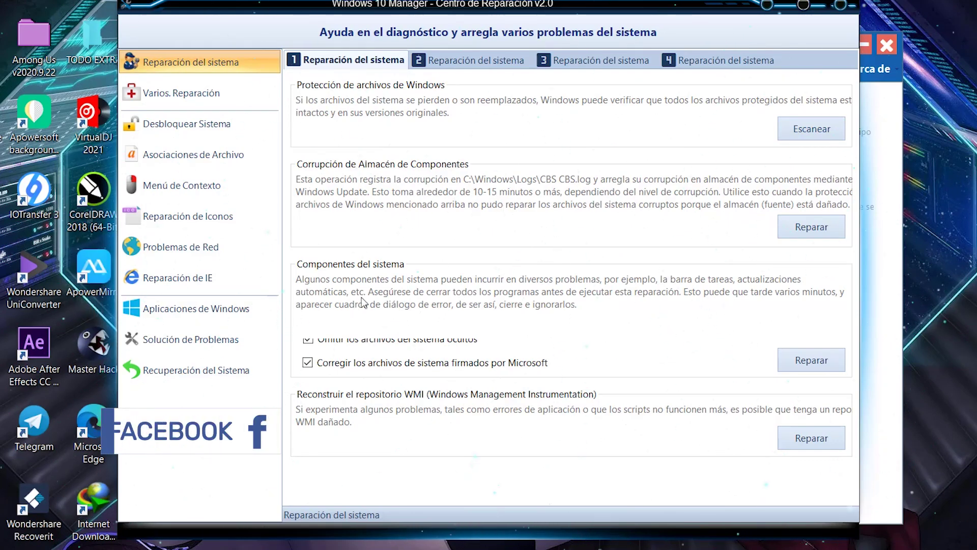
click(469, 61)
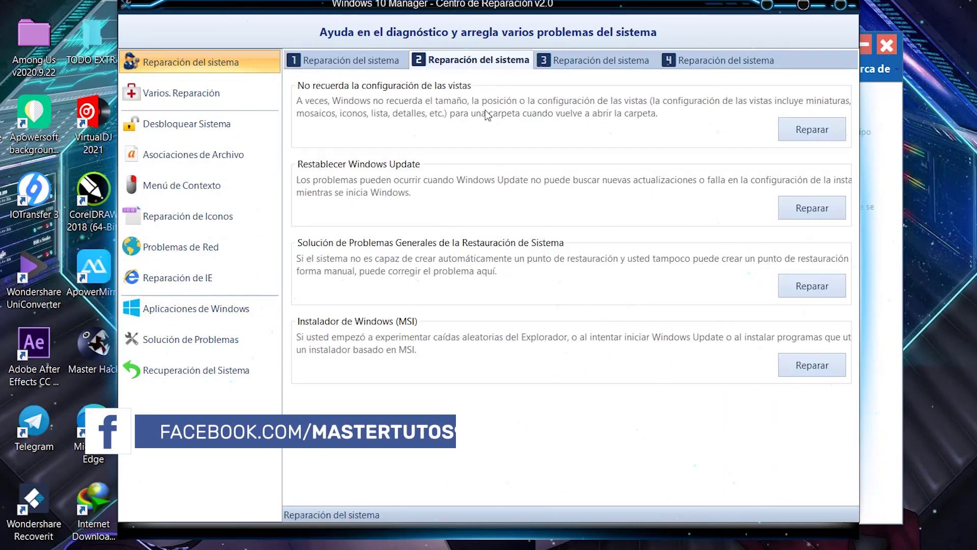
click(573, 62)
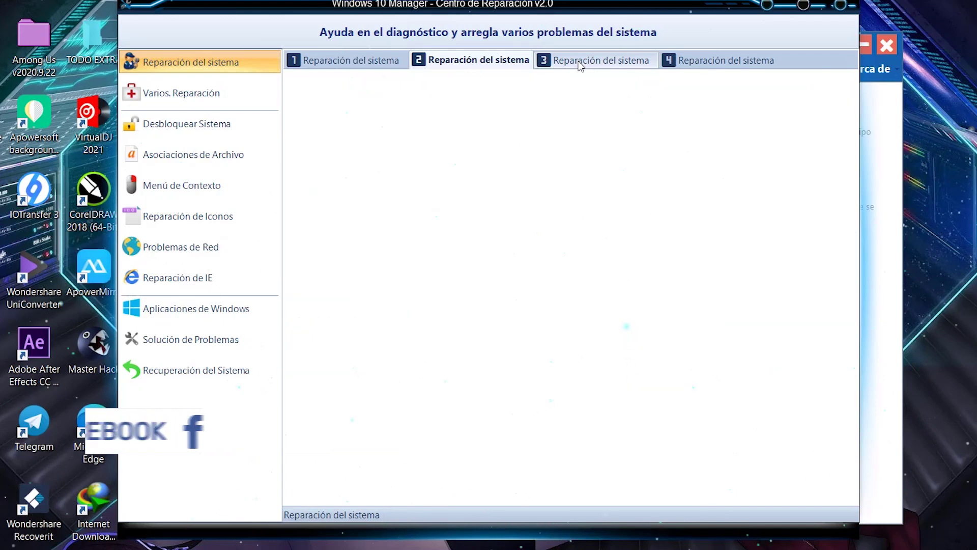
click(752, 62)
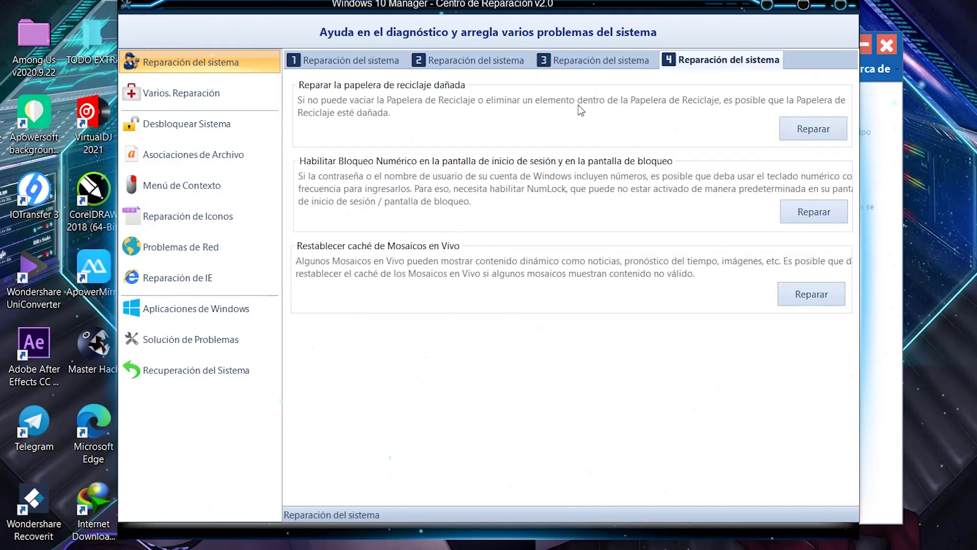
Review the repair options under Varios. Reparación, Desbloquear Sistema, Asociaciones de Archivo and Menú de Contexto.
click(204, 91)
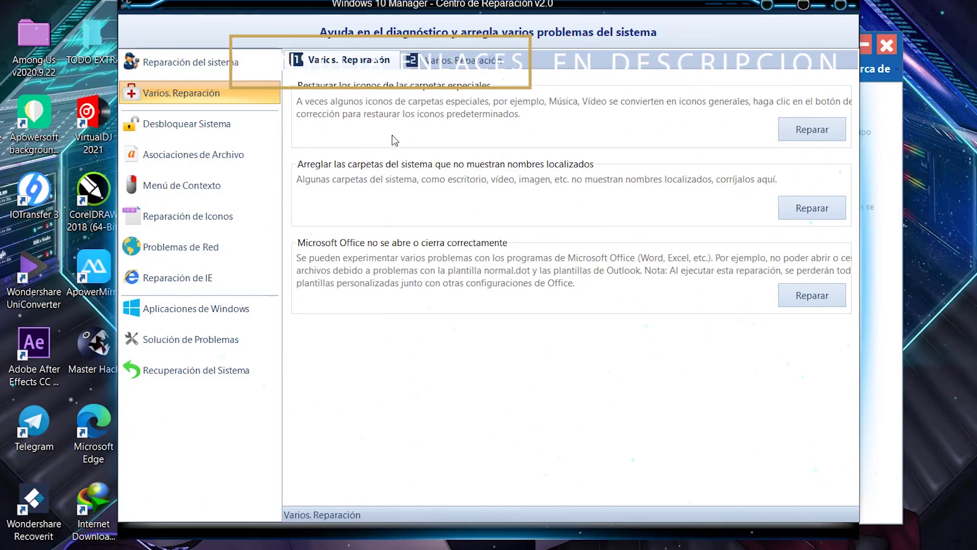
click(178, 127)
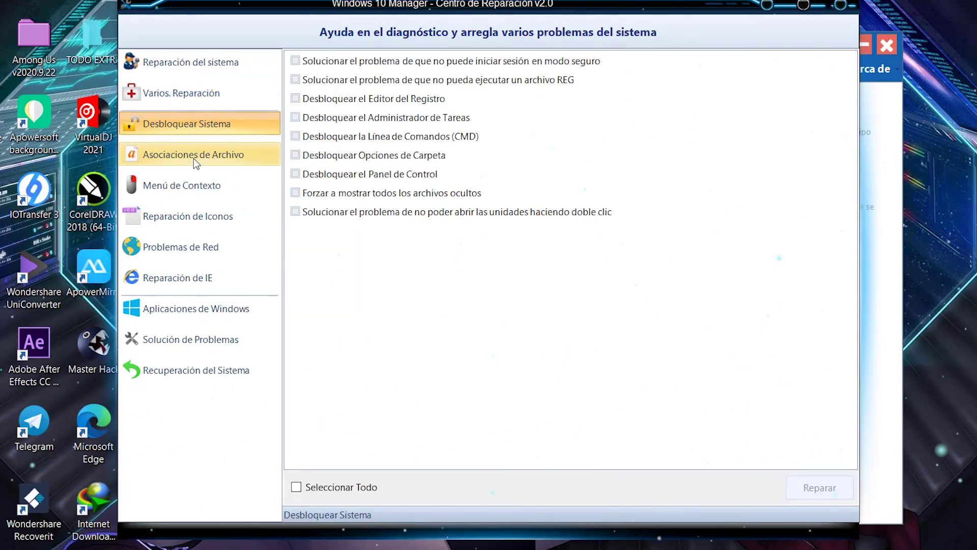
click(193, 157)
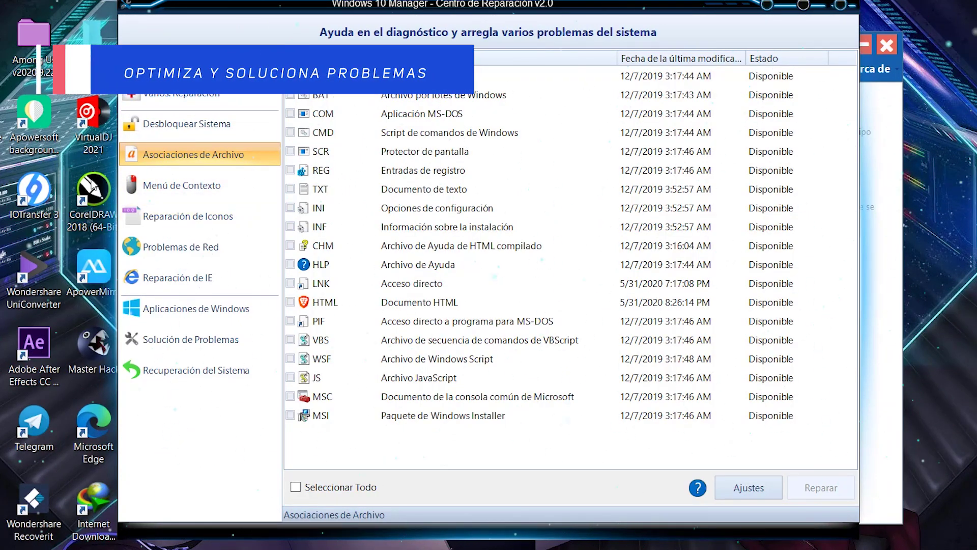
click(213, 184)
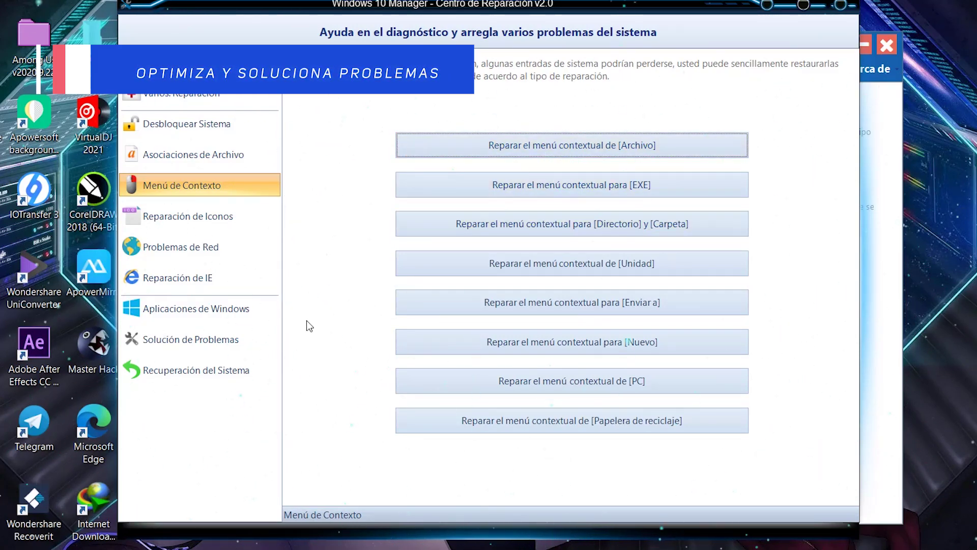
Open Reparación de Iconos and run the Icono de Miniatura repair for thumbnail icons.
click(209, 214)
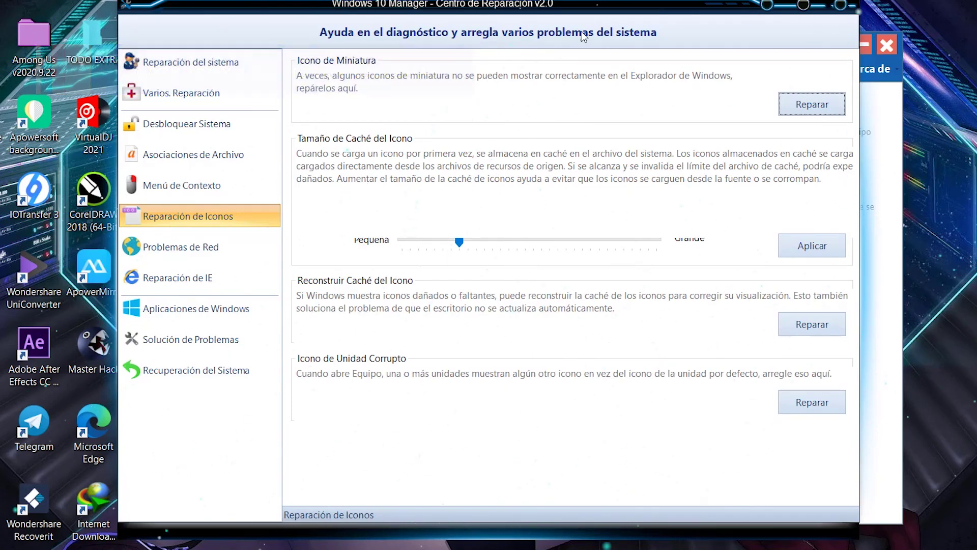
drag(560, 4, 593, 4)
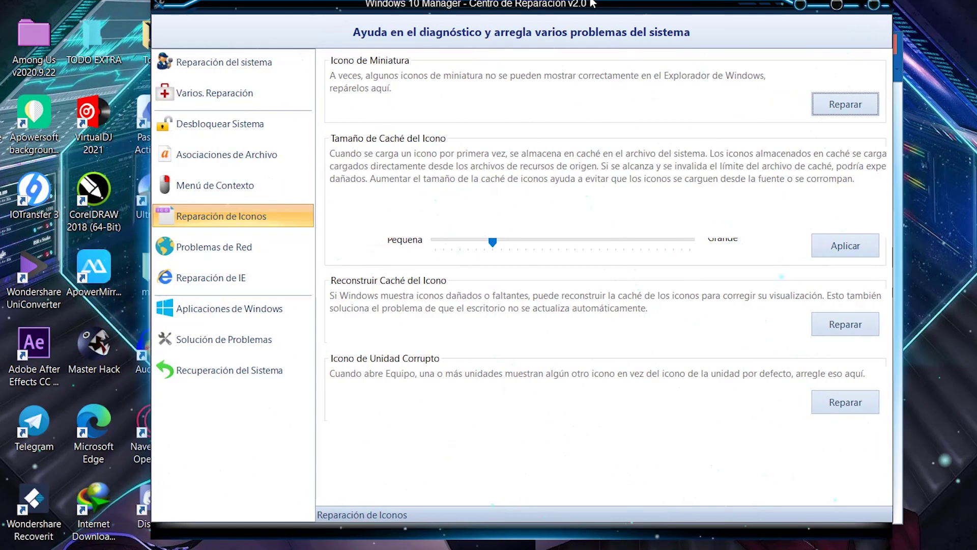
drag(424, 6, 456, 6)
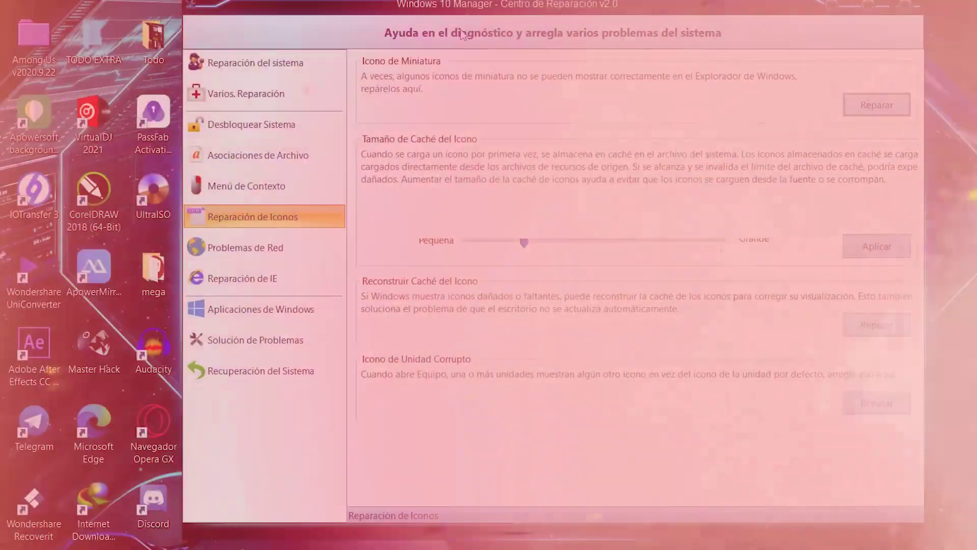
drag(454, 15, 409, 15)
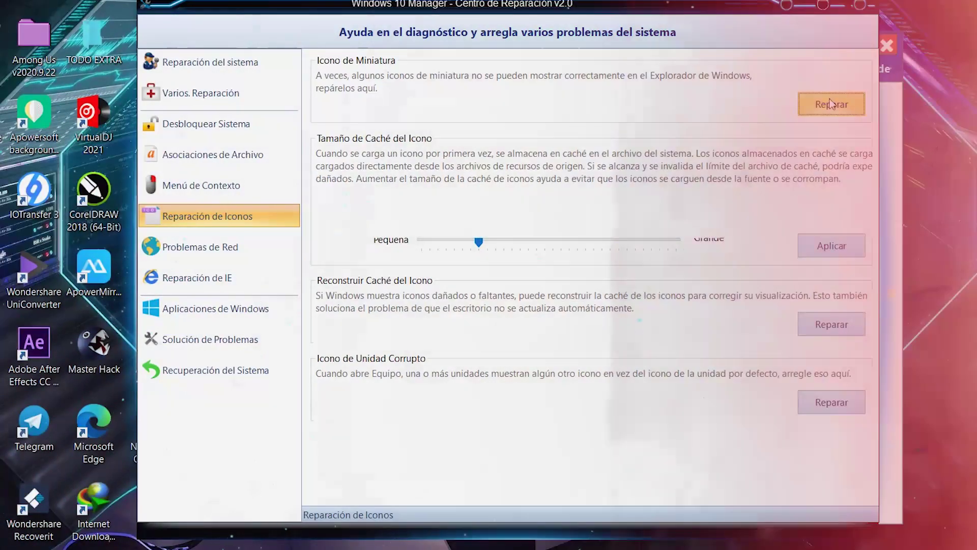
click(831, 104)
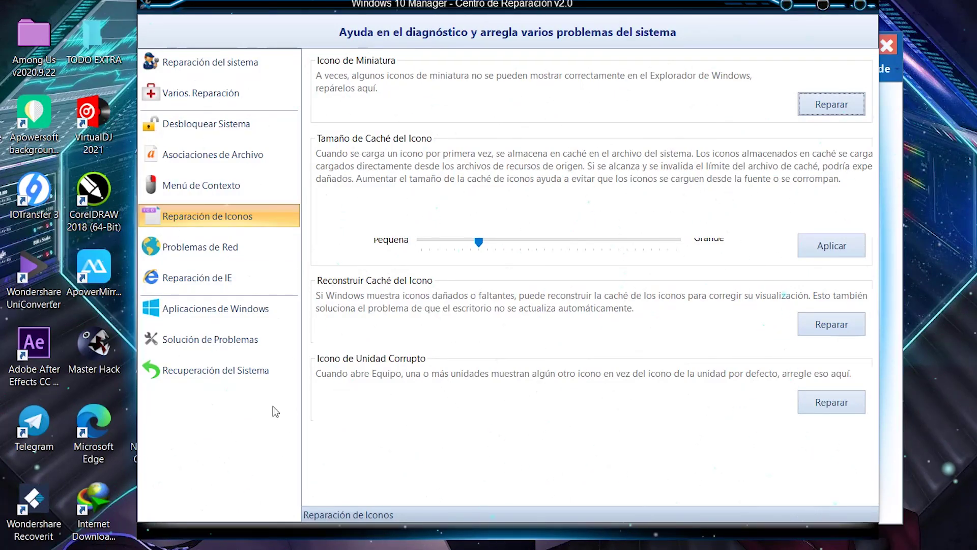
Review the repair options under Problemas de Red and Reparación de IE, and close Centro de Reparación.
click(221, 249)
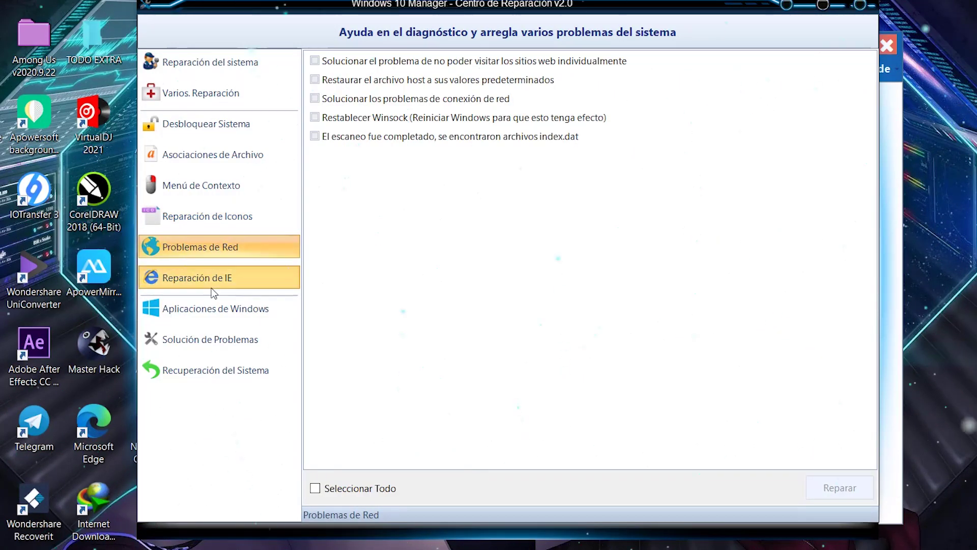
click(218, 285)
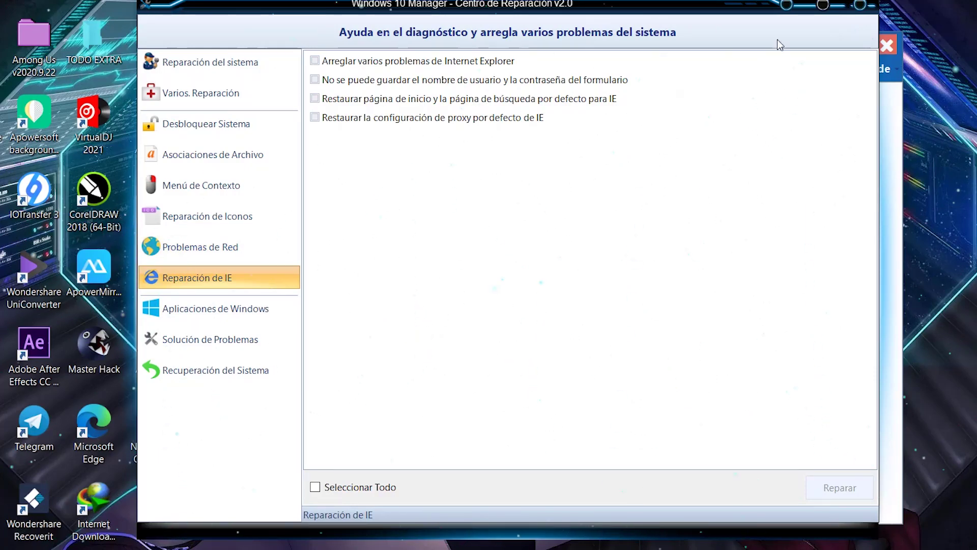
click(859, 7)
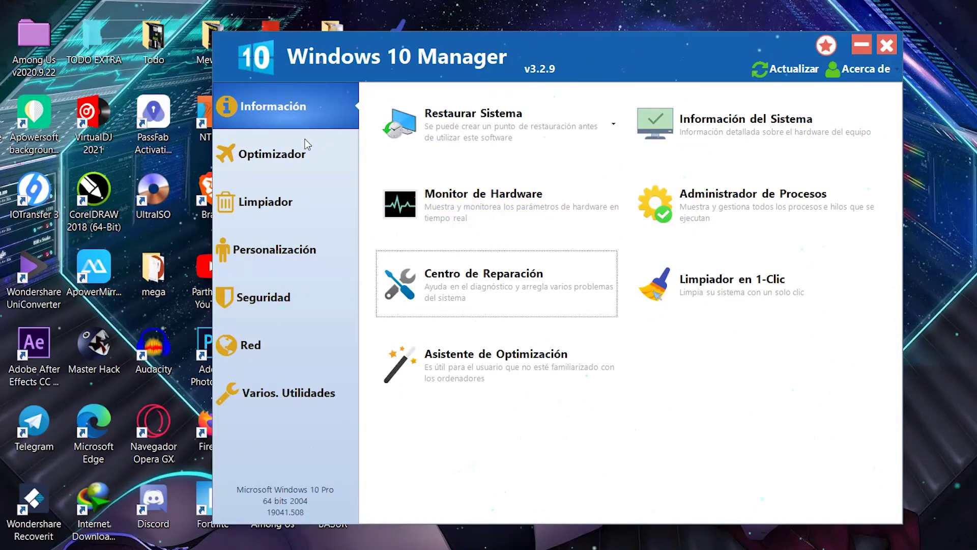
Open Asistente de Optimización and launch its first step, Administrador de Procesos.
click(503, 359)
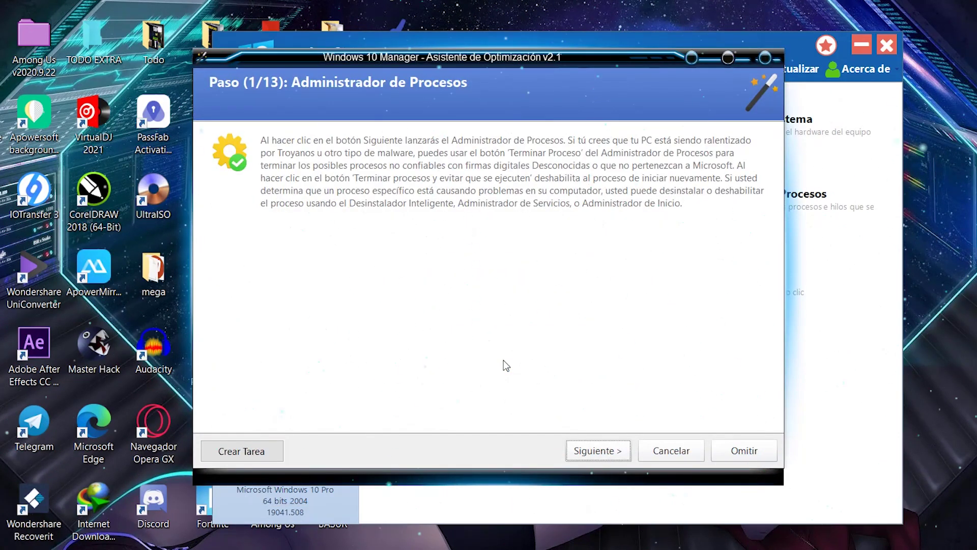
click(605, 457)
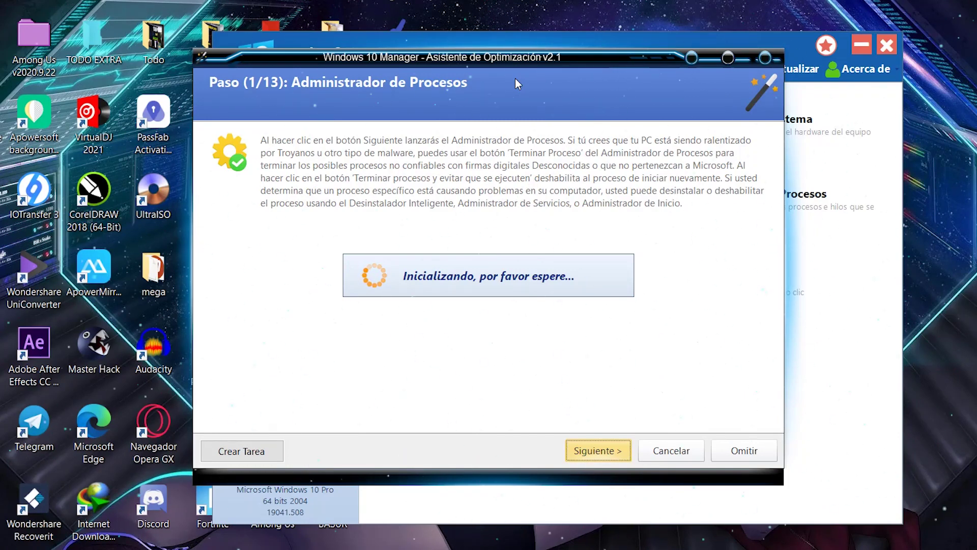
Open Velocidad del Sistema under Optimizador, review the Sistema, Inicio/Arranque and Apagado settings, save them and close the dialog.
click(317, 190)
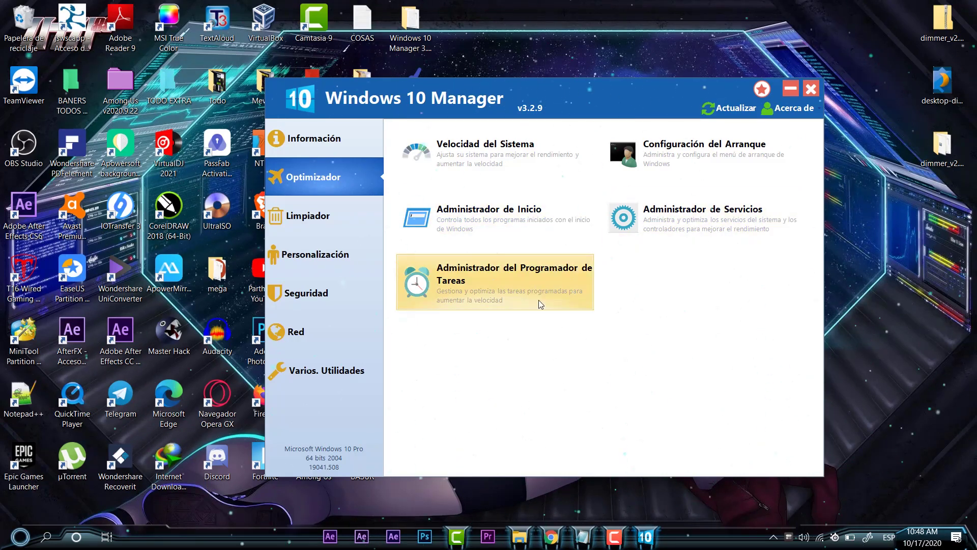
click(437, 156)
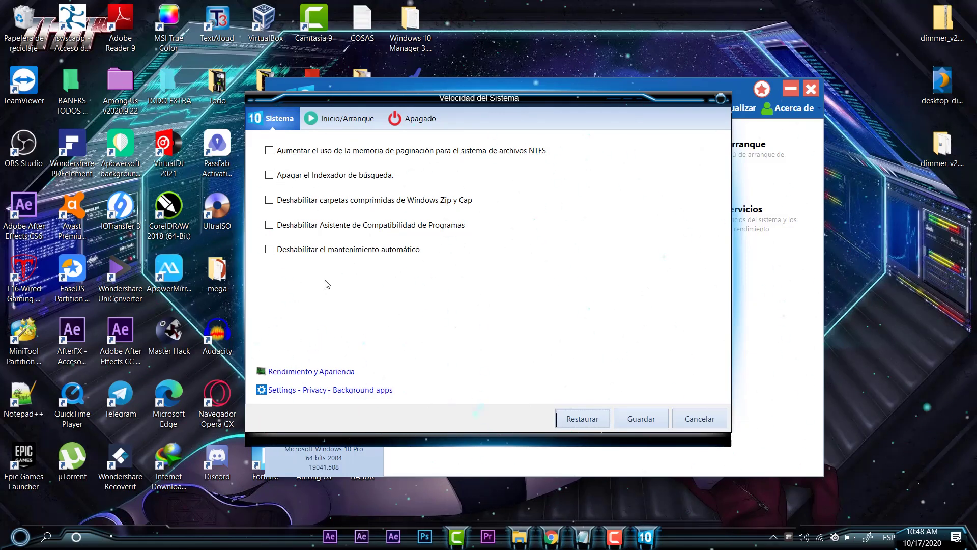
click(344, 118)
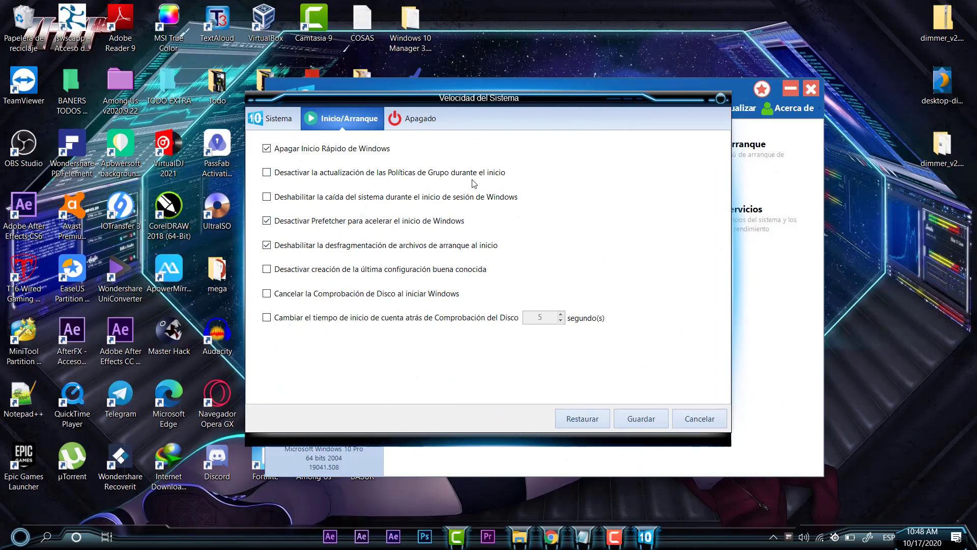
mouse_move(326, 159)
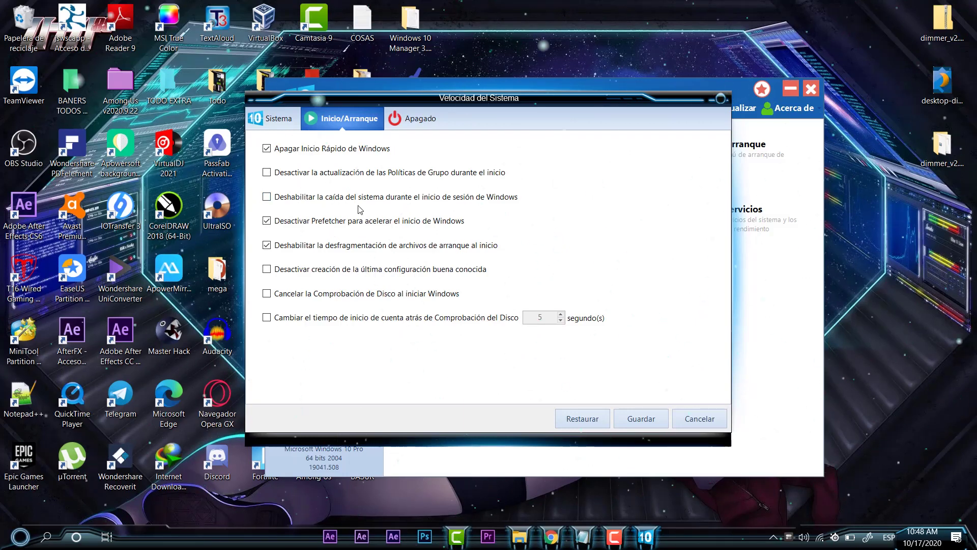
click(413, 122)
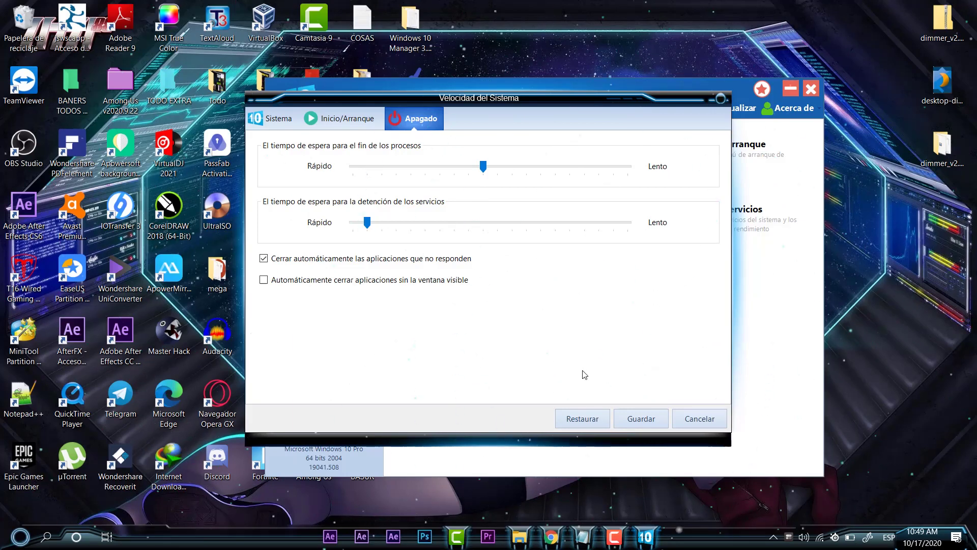
click(647, 417)
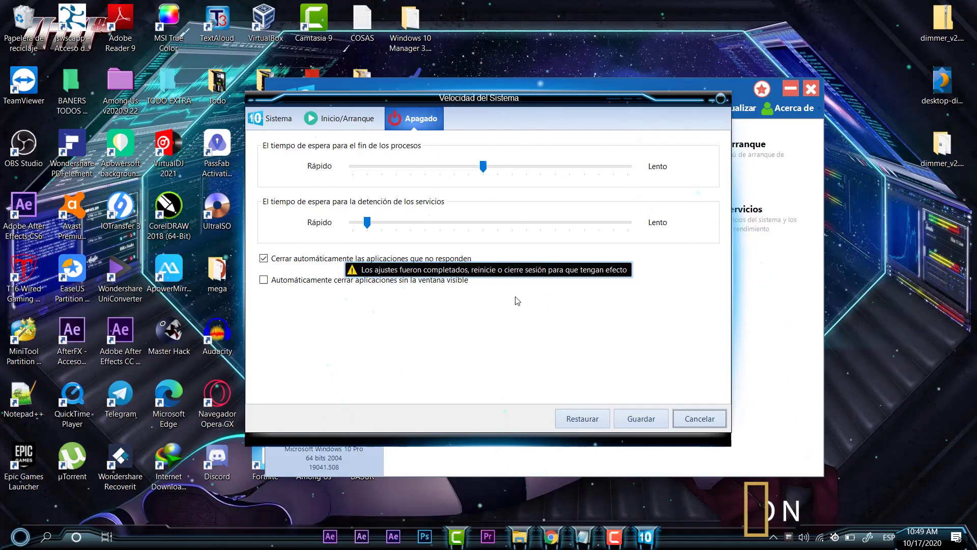
click(720, 98)
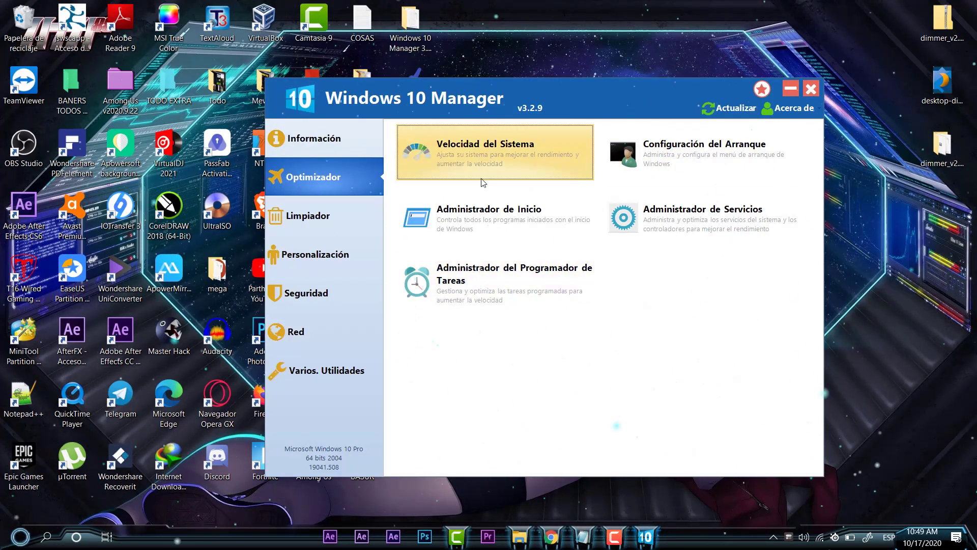
Look over the boot entries in Configuración del Arranque and the startup programs in Administrador de Inicio, closing each tool.
click(702, 153)
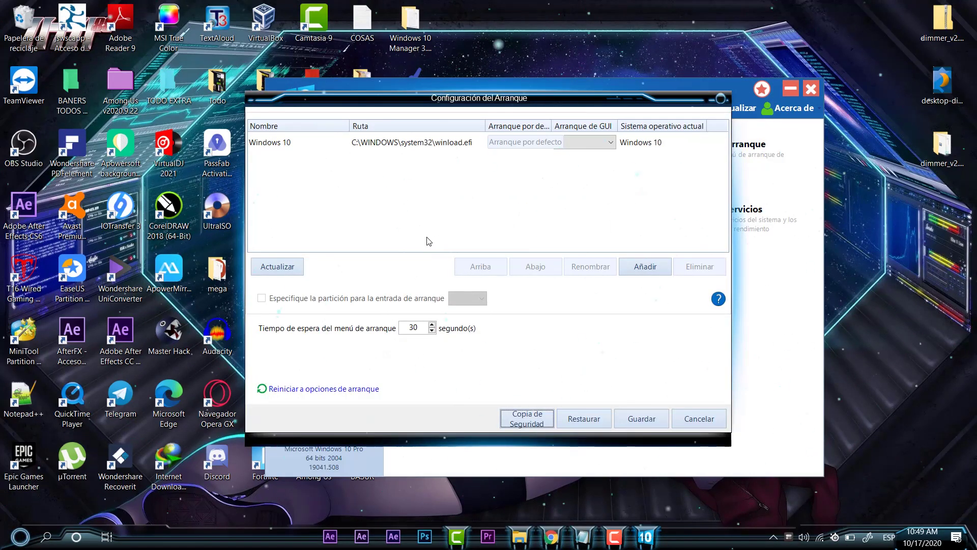
click(725, 100)
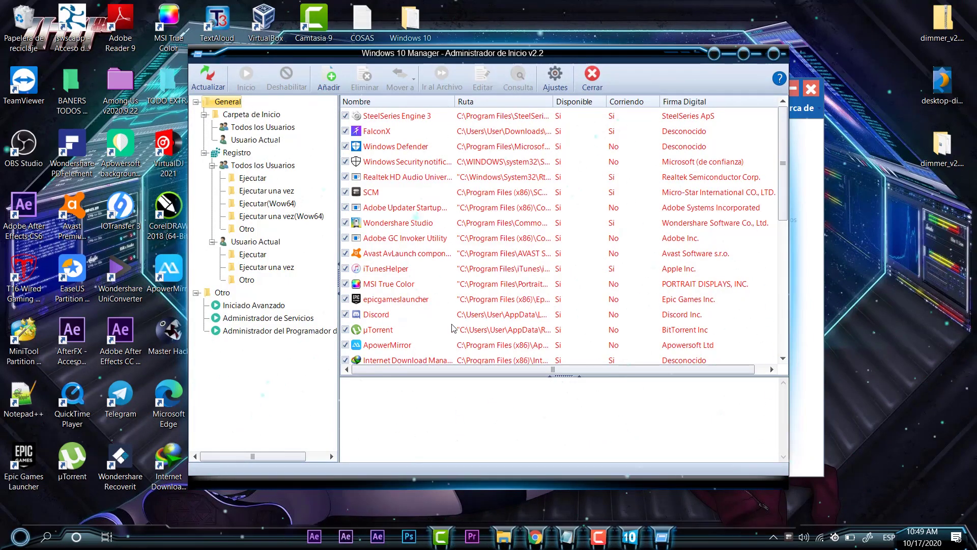
scroll(444, 229, down, 3)
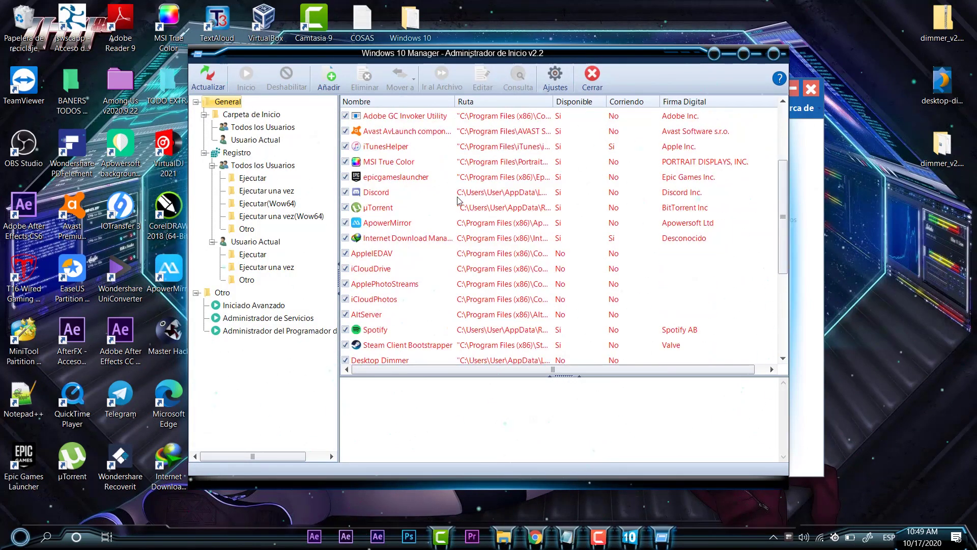
scroll(458, 201, up, 3)
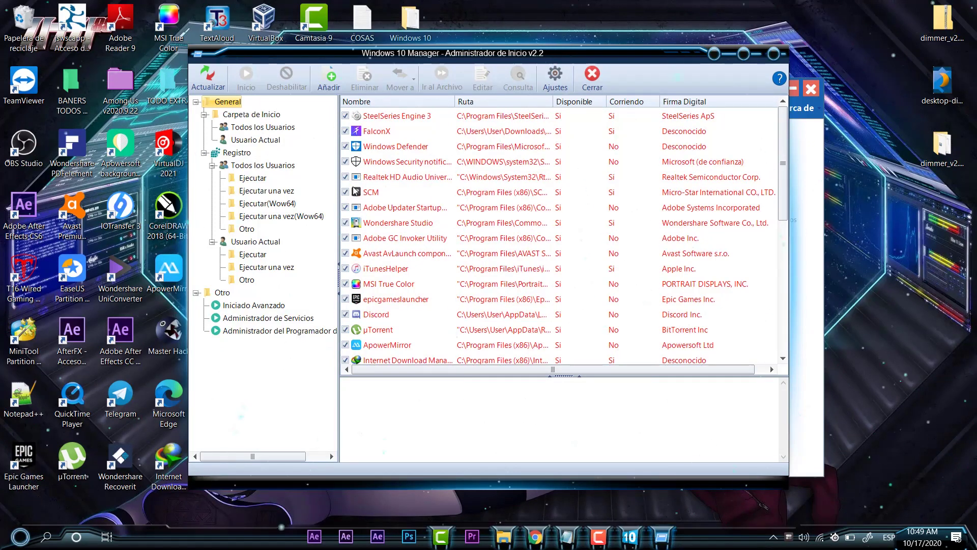
click(350, 223)
scroll(560, 229, down, 10)
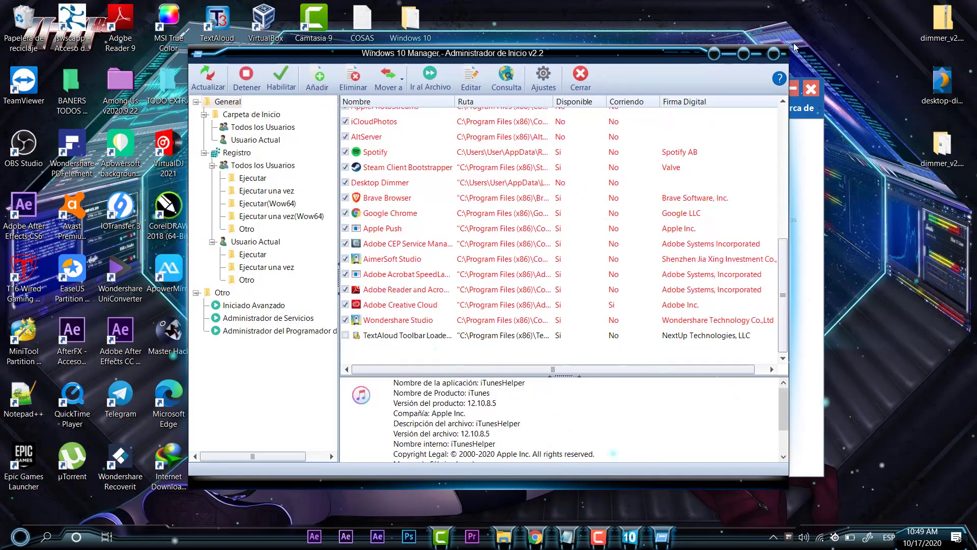
click(773, 56)
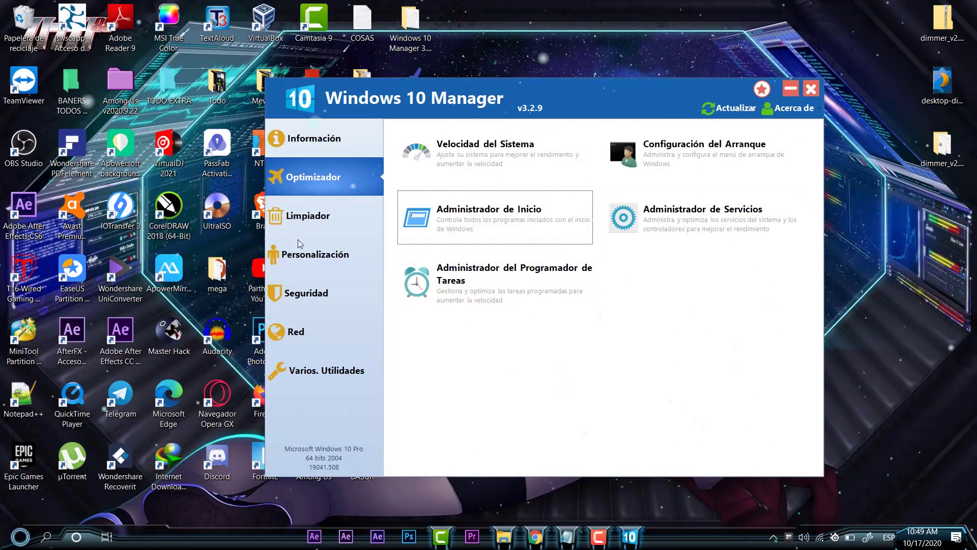
Open Limpiador de Tienda de Componentes under Limpiador, review its WinSxS folder cleanup options, and close it.
click(299, 221)
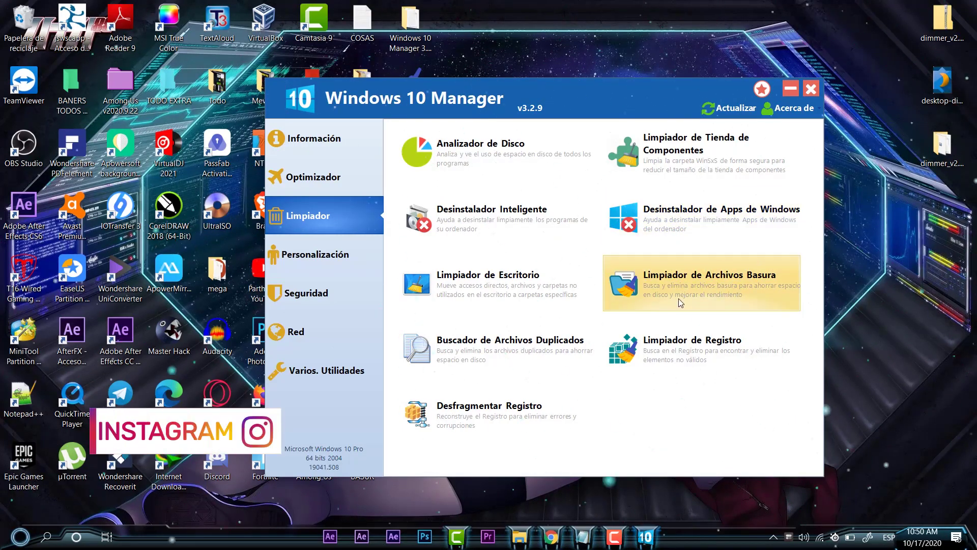
click(674, 158)
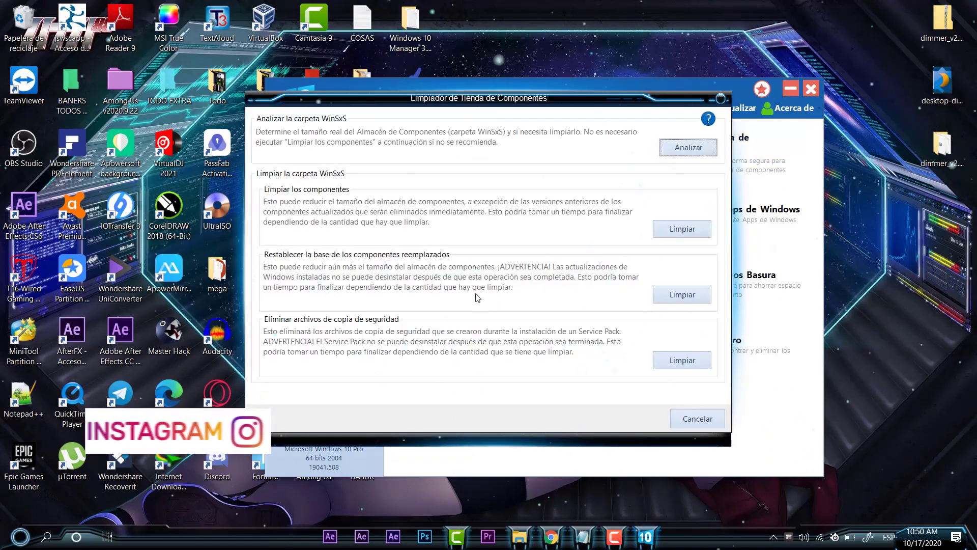
click(721, 99)
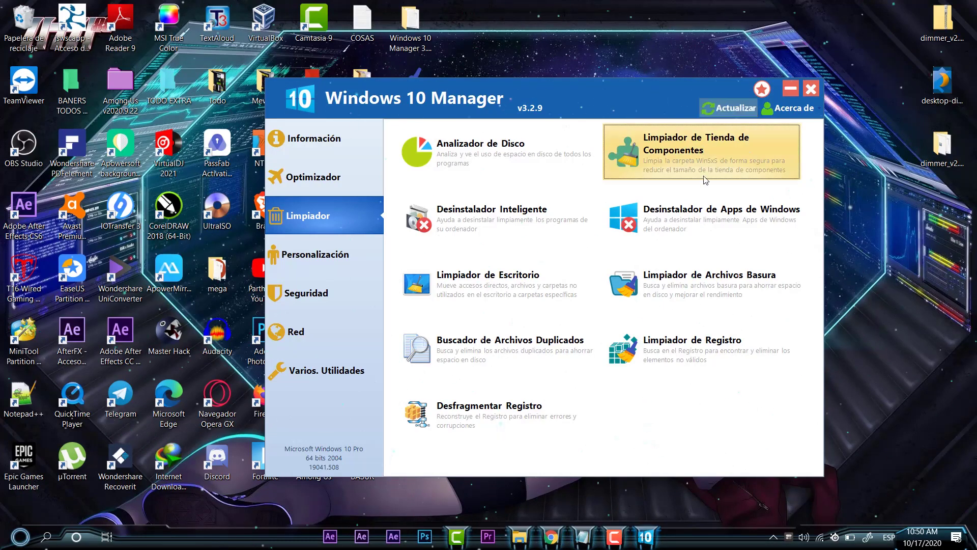
Open Desinstalador de Apps de Windows, inspect several apps such as Calculadora de Windows, Tu Teléfono and Skype, and close it.
click(661, 234)
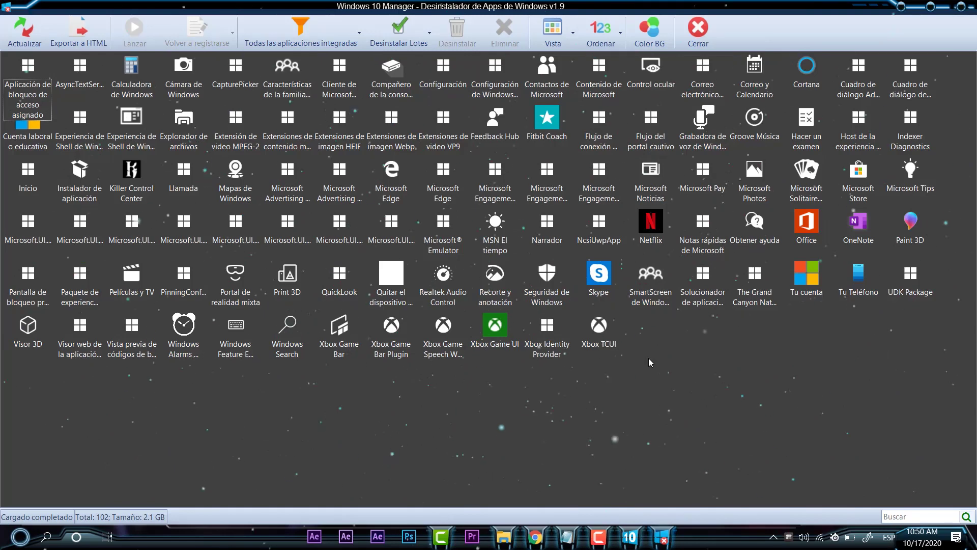
click(336, 214)
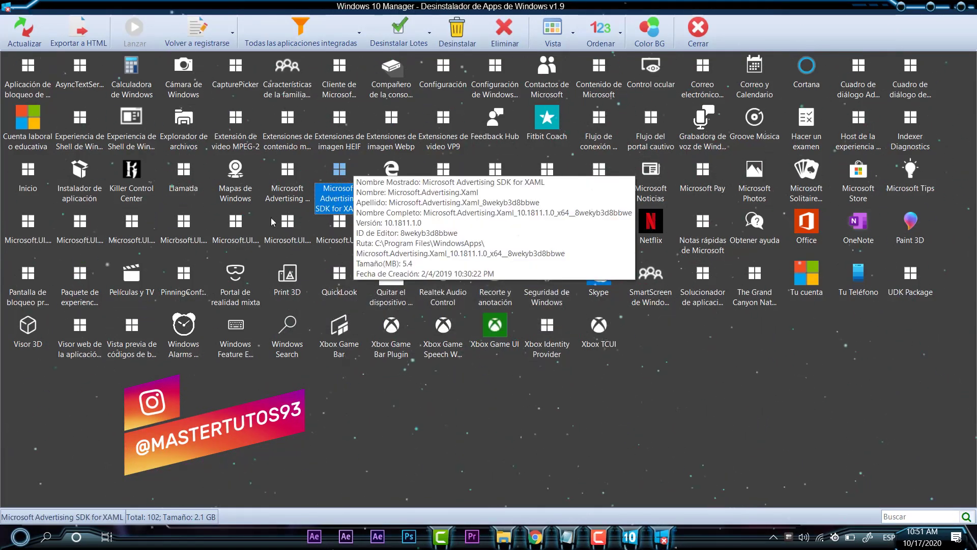
click(140, 87)
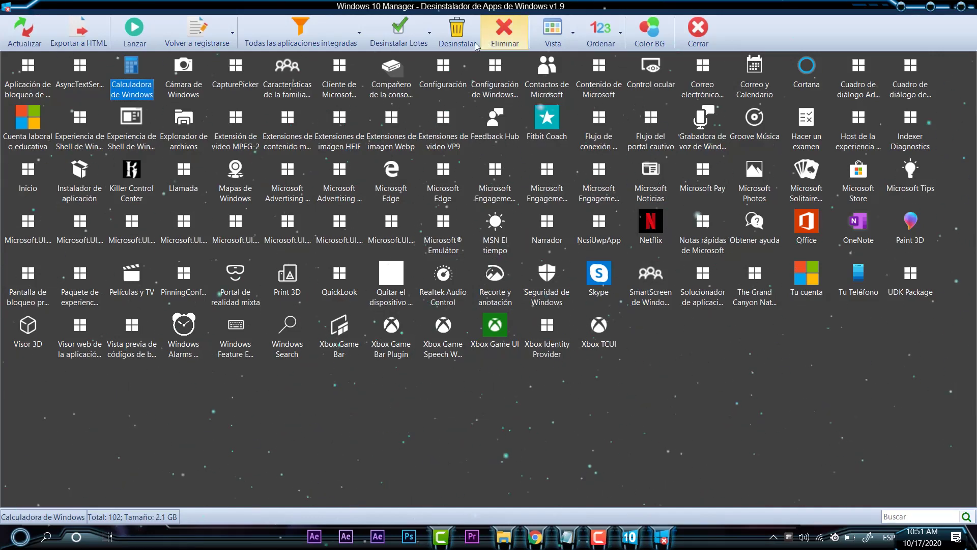
click(443, 74)
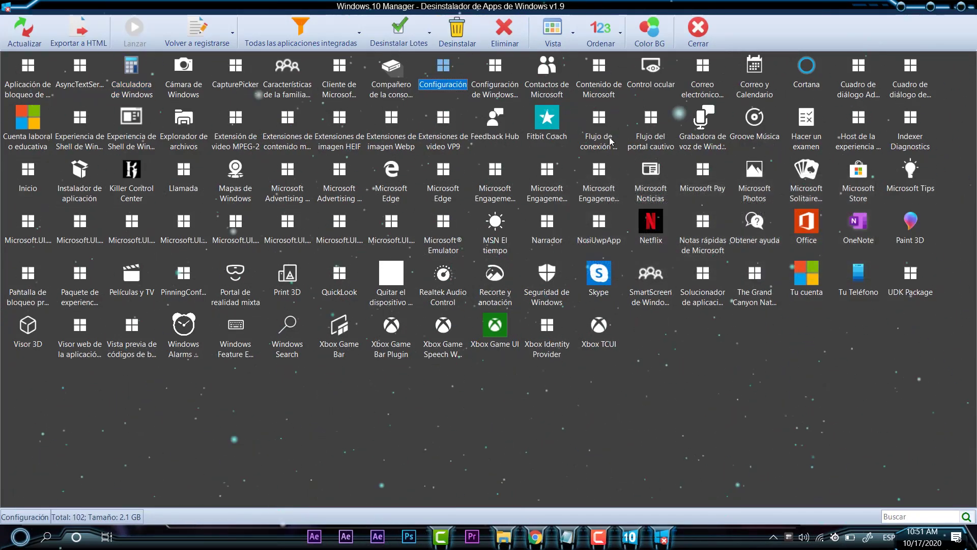
click(599, 122)
click(824, 416)
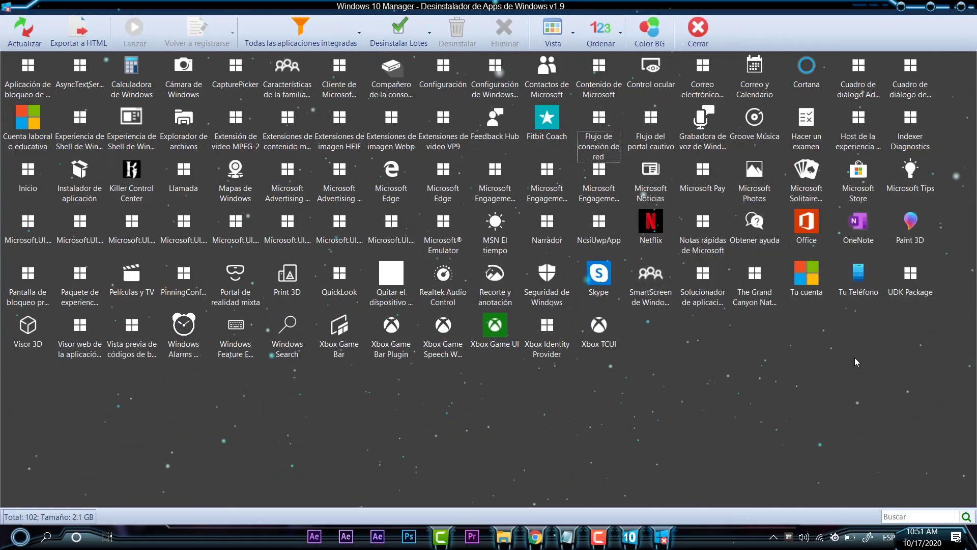
click(866, 290)
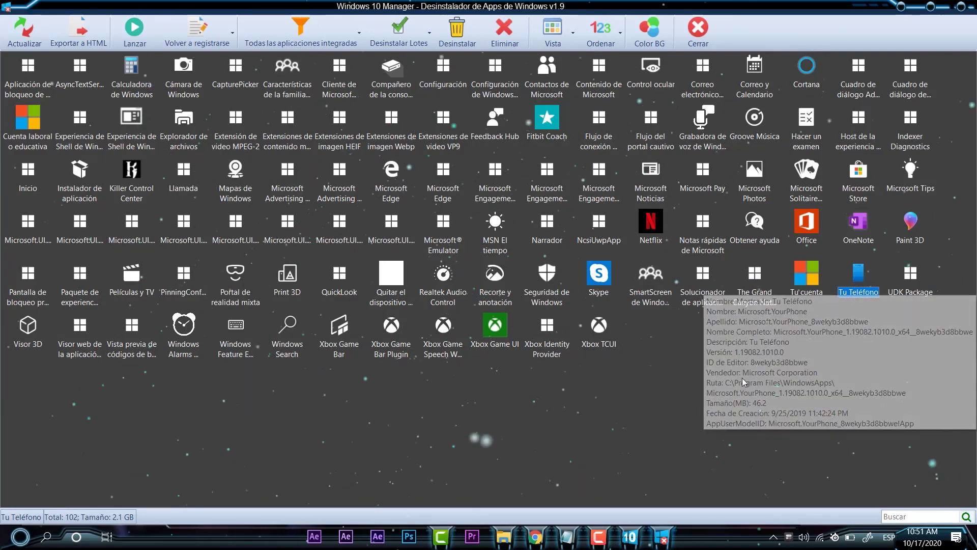
click(602, 276)
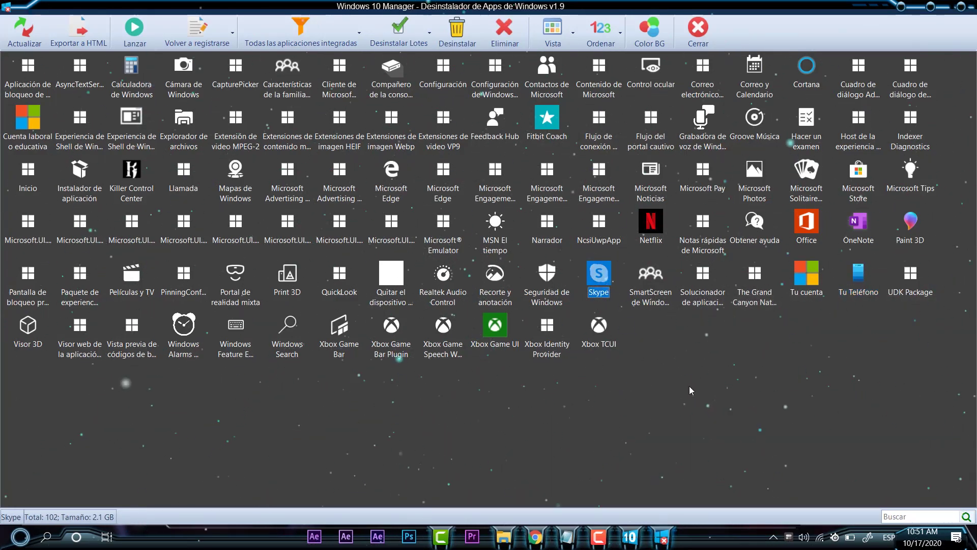
key(alt+F4)
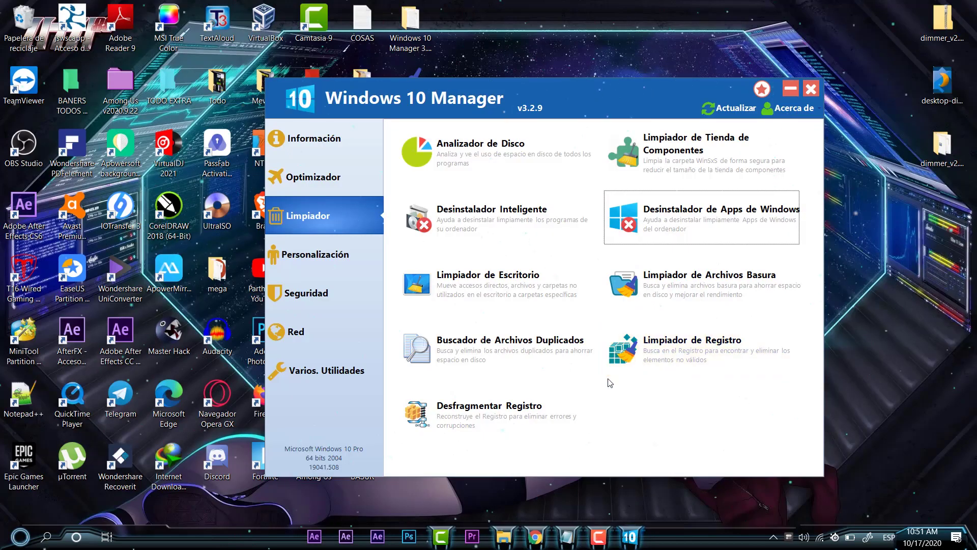
View Limpiador de Archivos Basura, close it, and open Limpiador de Escritorio.
click(687, 266)
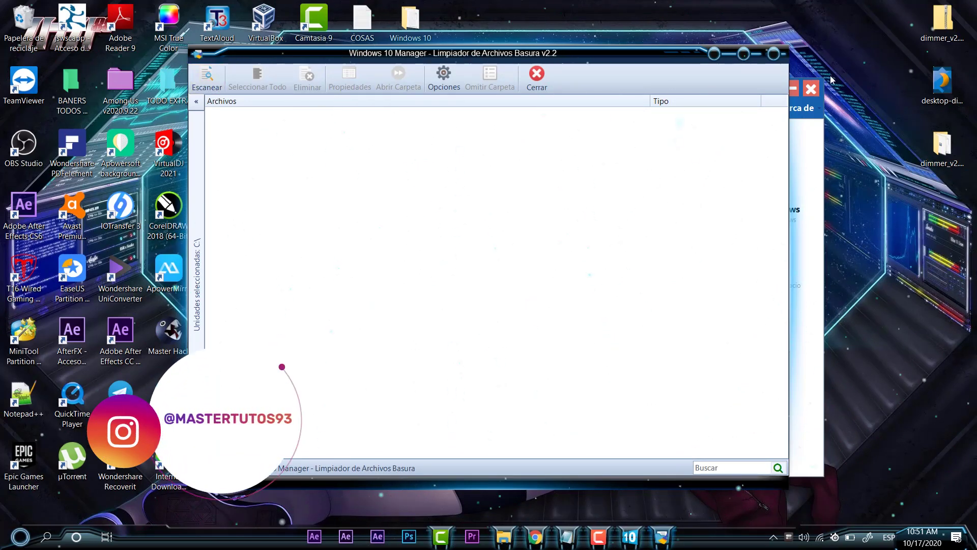
click(773, 54)
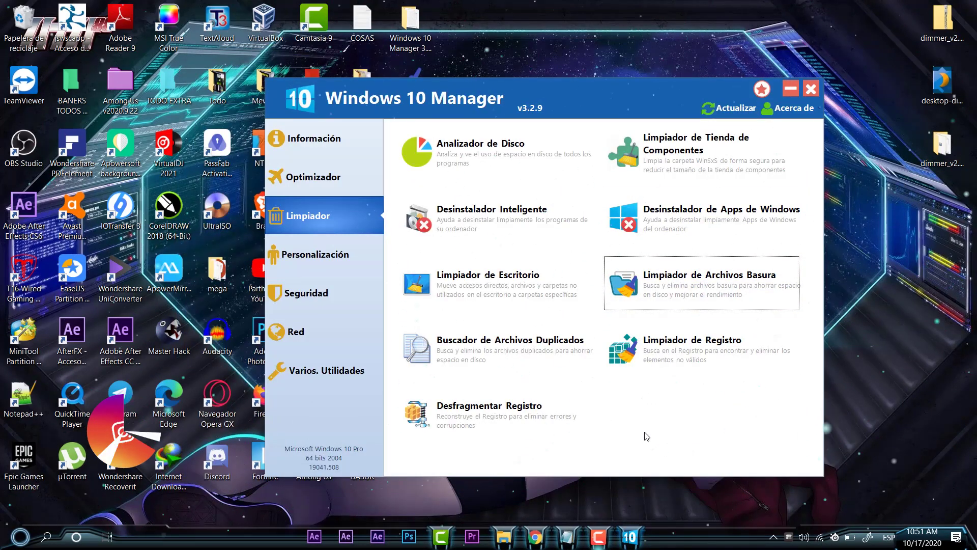
click(486, 280)
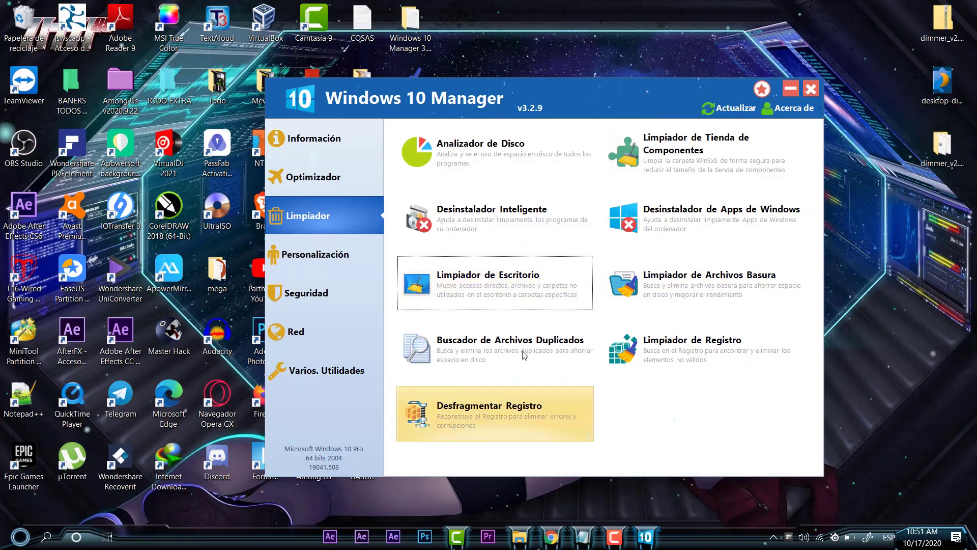
Look through the tools offered in the Personalización, Seguridad and Red categories.
click(313, 254)
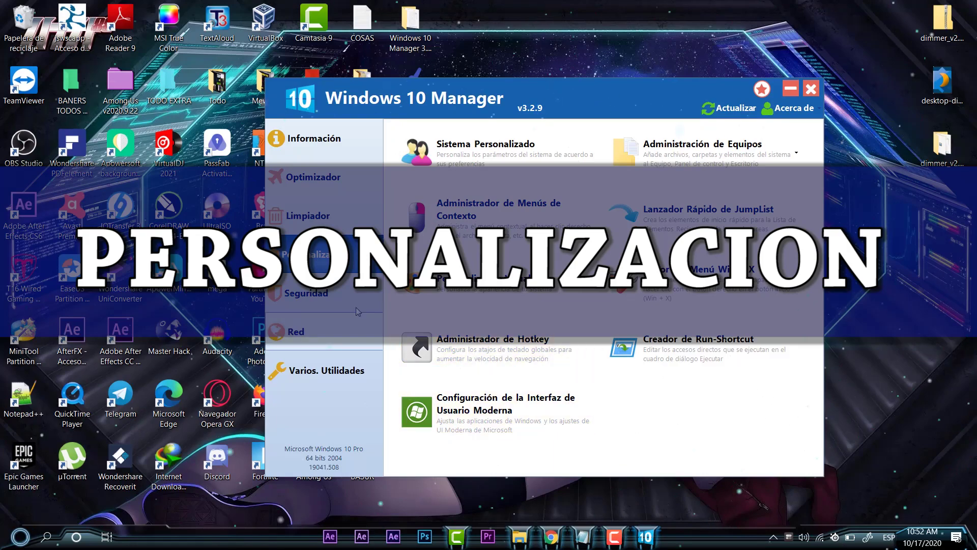
click(330, 296)
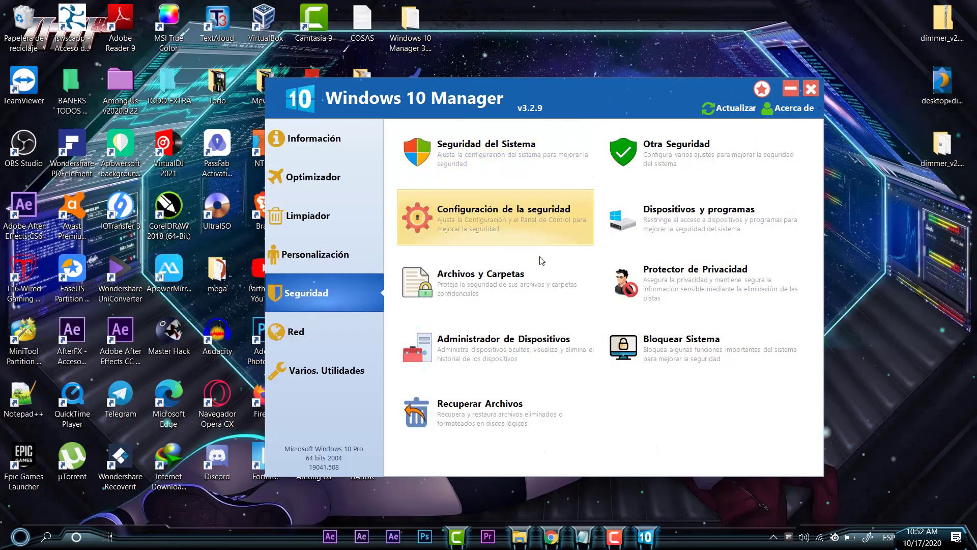
click(304, 343)
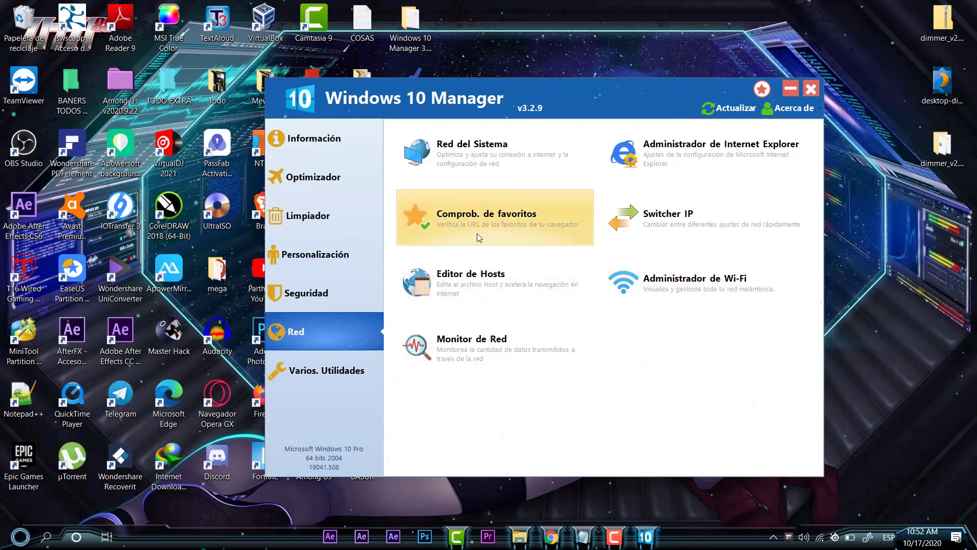
Open Mi Tarea under Varios. Utilidades, view its scheduled task options, and close it.
click(335, 369)
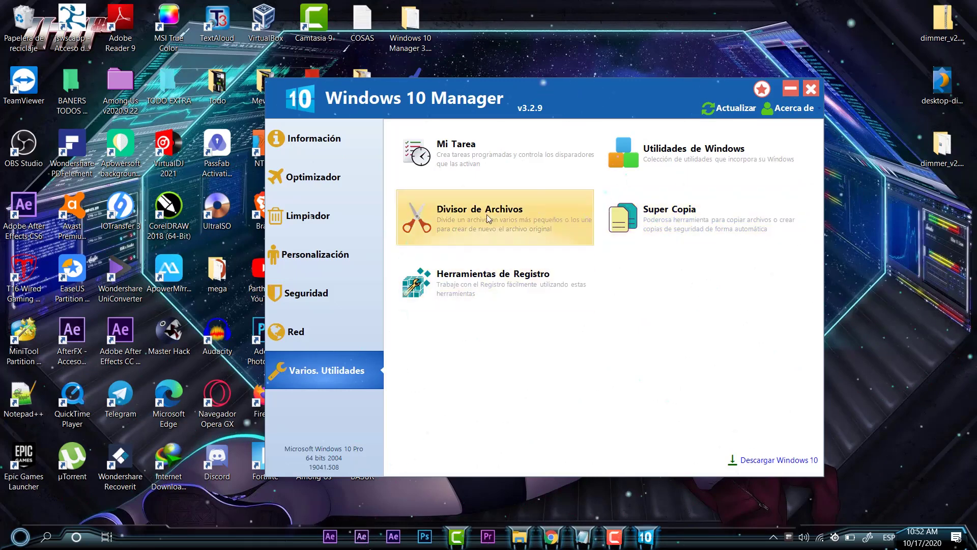
click(453, 150)
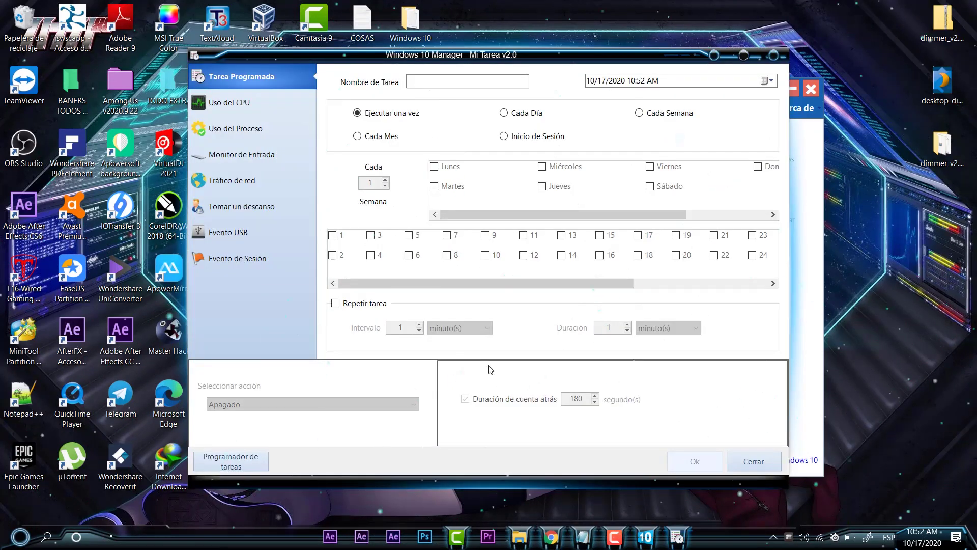
key(Escape)
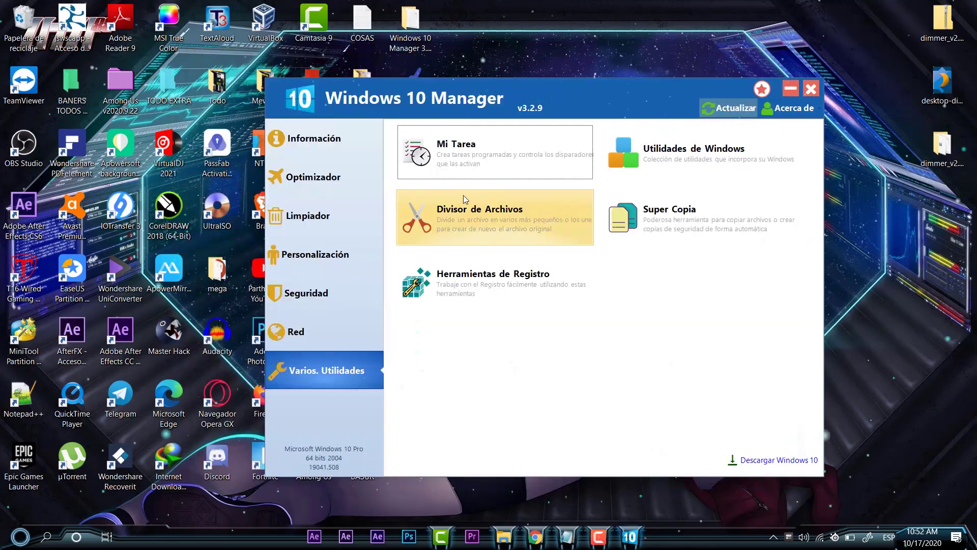
Review the tools in Información, Optimizador, Limpiador, Personalización and Seguridad once more, ending back at Información.
click(288, 138)
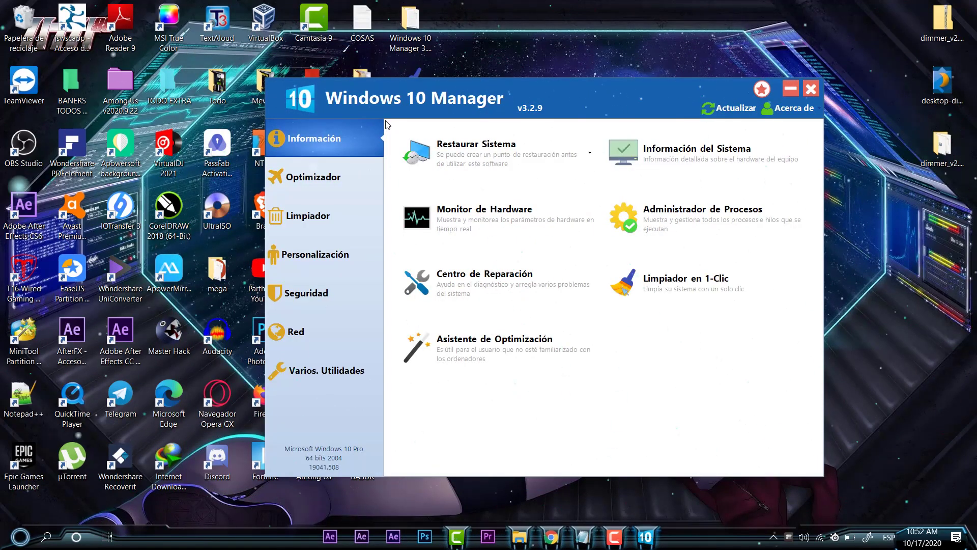
drag(566, 90, 583, 62)
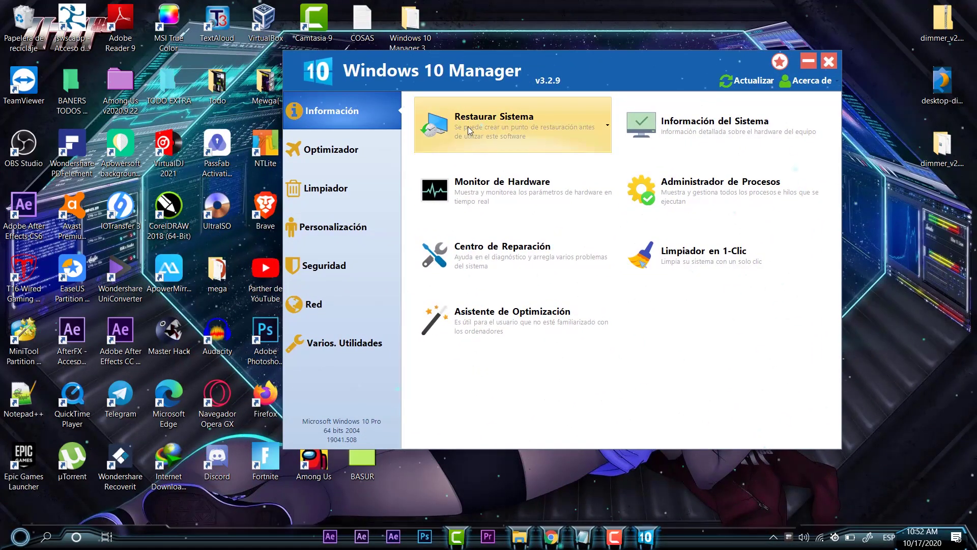
click(326, 154)
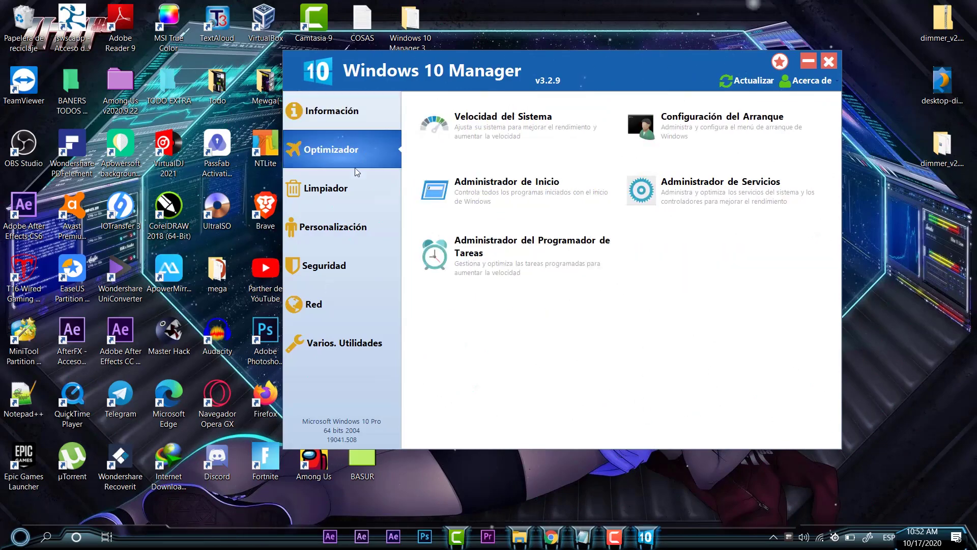
click(343, 198)
click(349, 232)
click(346, 250)
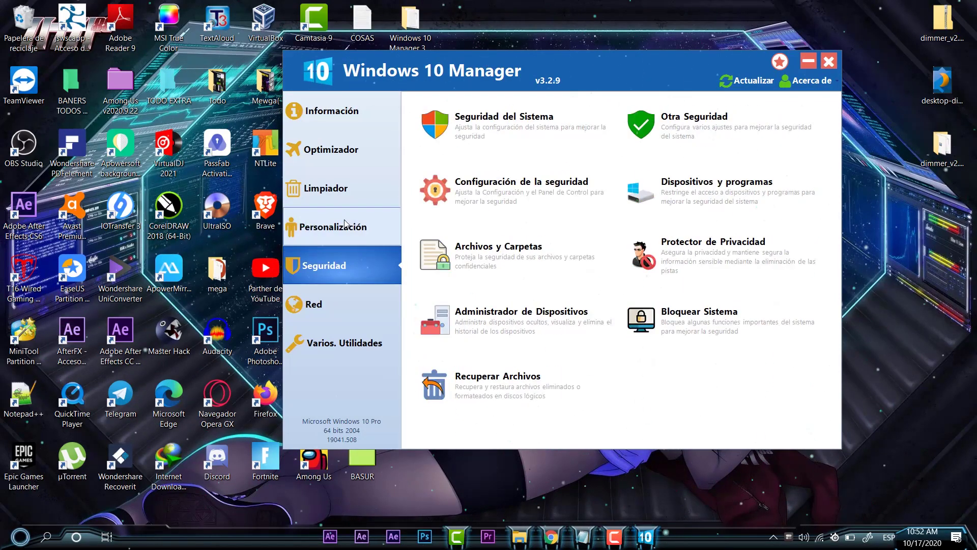
click(344, 224)
click(335, 153)
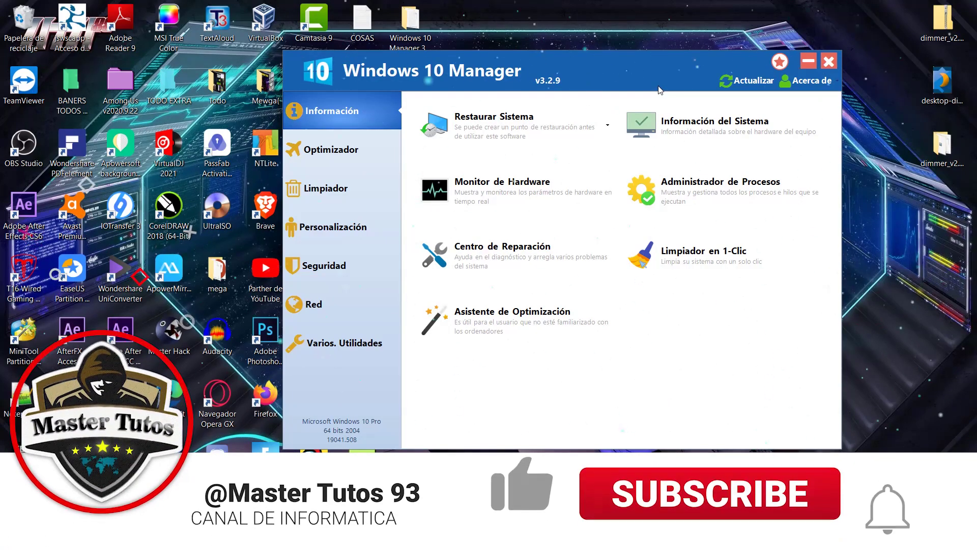
drag(658, 74, 435, 90)
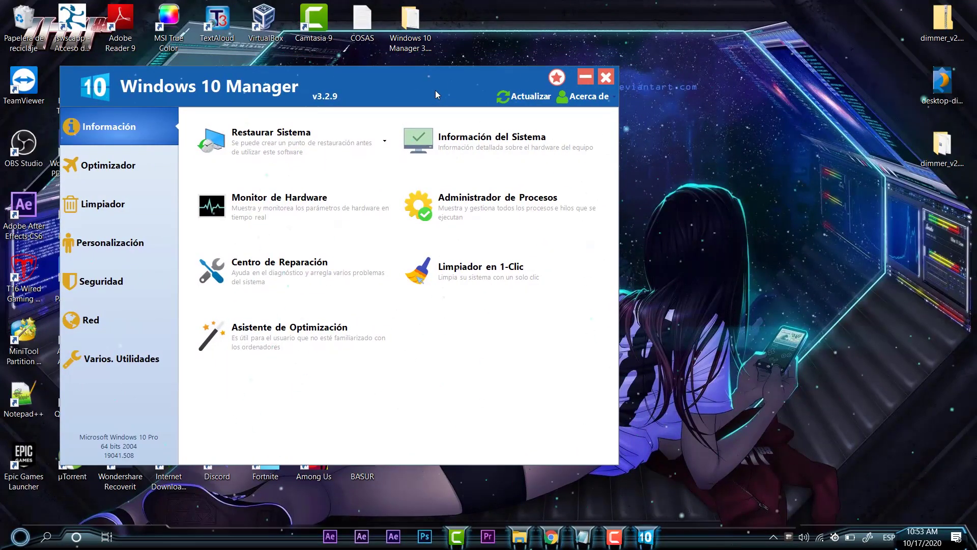
drag(435, 90, 660, 59)
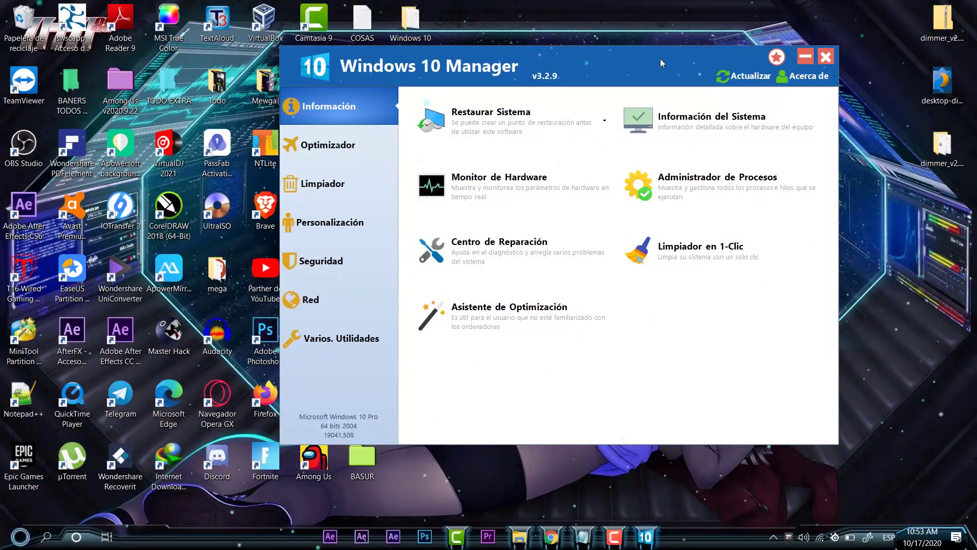